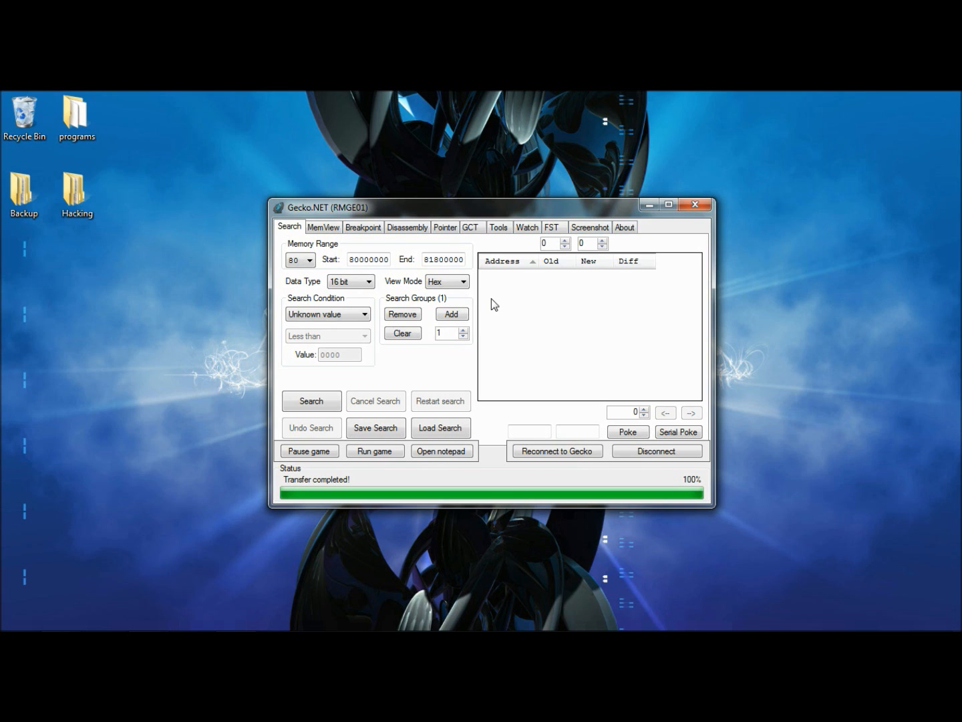
left_click(322, 228)
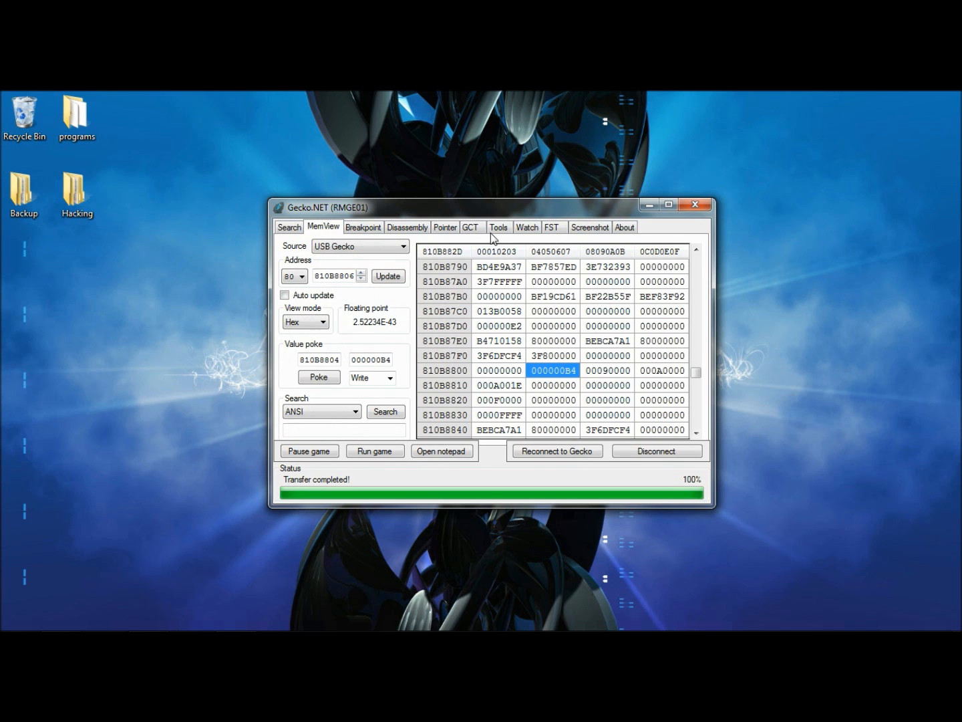
left_click(470, 228)
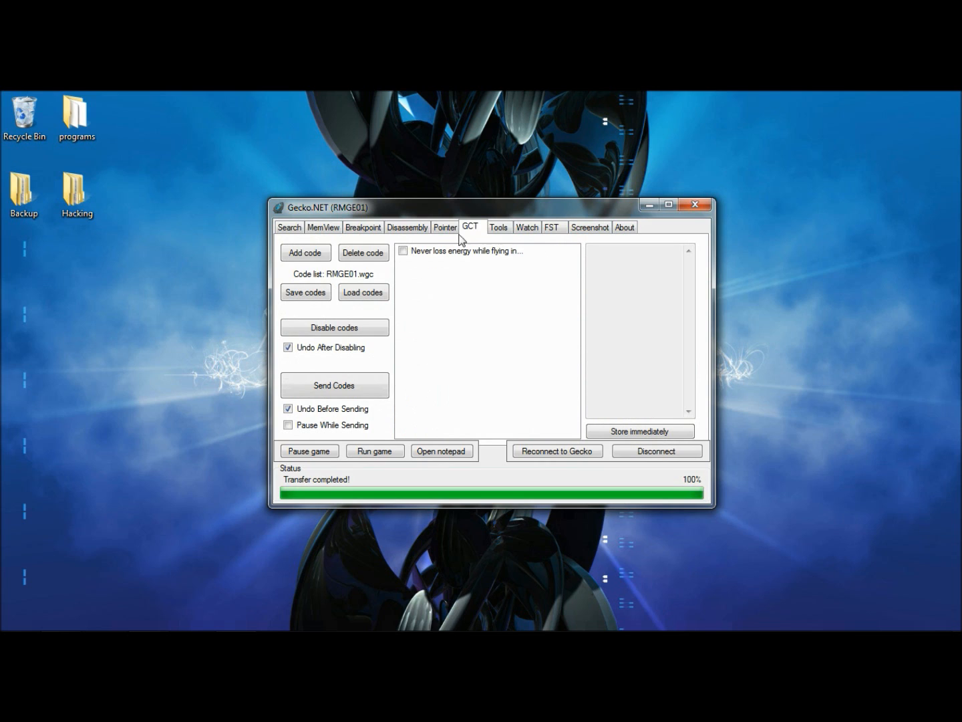
left_click(287, 227)
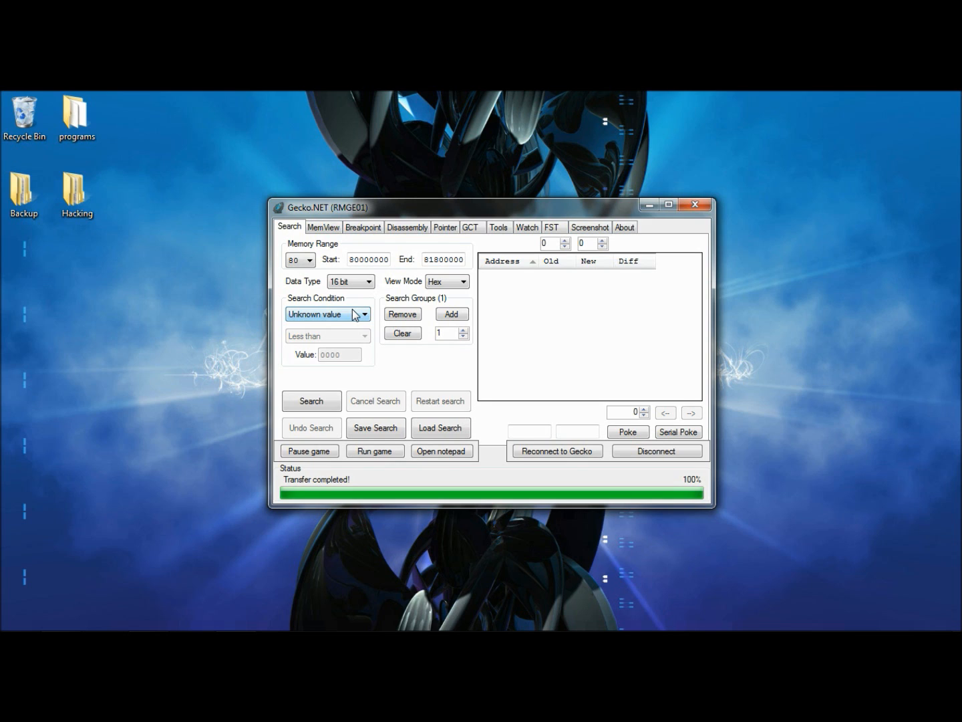
Pause the game and start an unknown-value 16-bit search over memory range 80000000 to 81800000
left_click(329, 455)
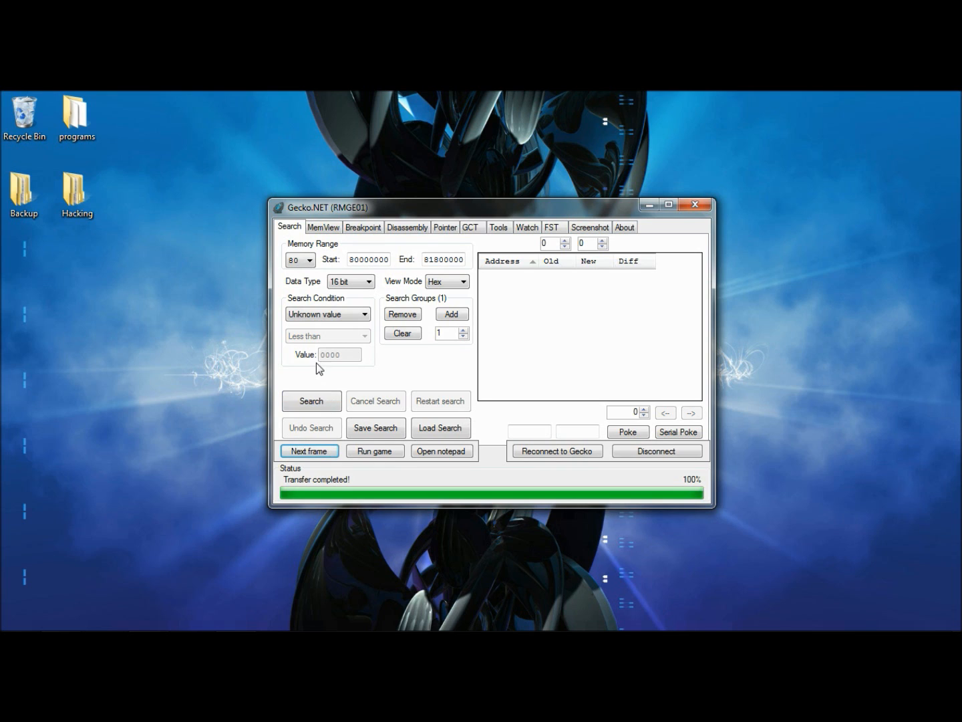
left_click(304, 394)
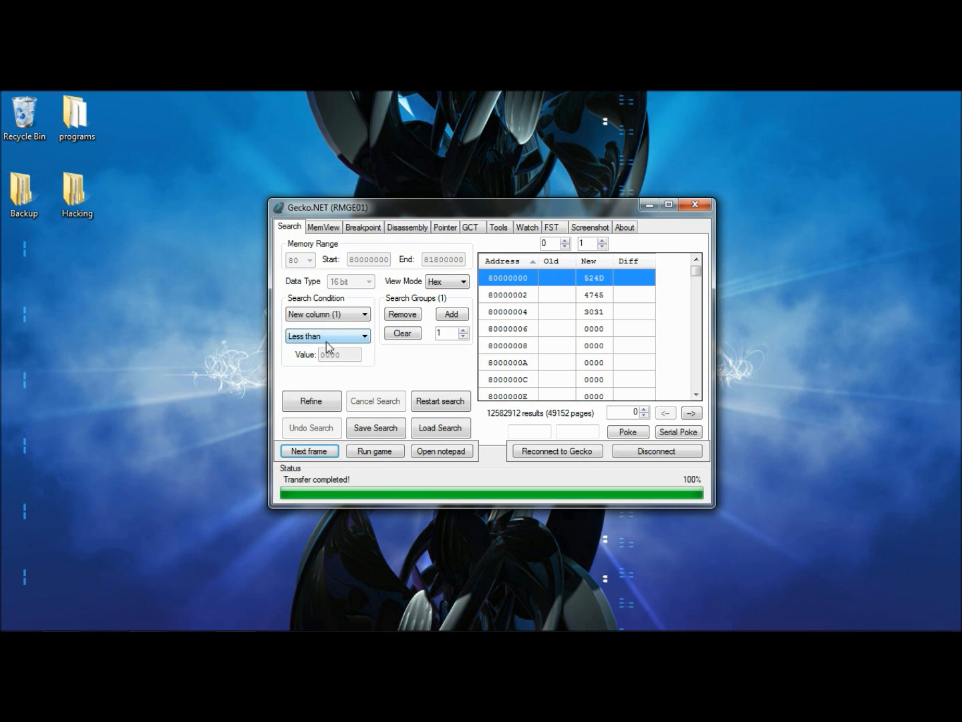
Refine the search twice with the Less than condition
left_click(326, 400)
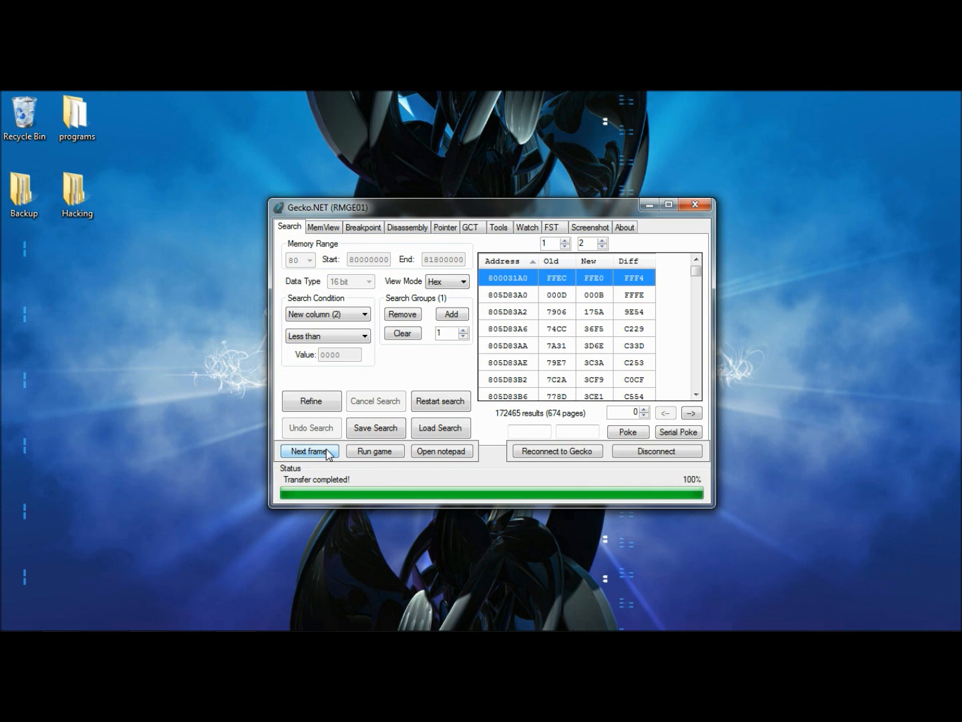
left_click(311, 401)
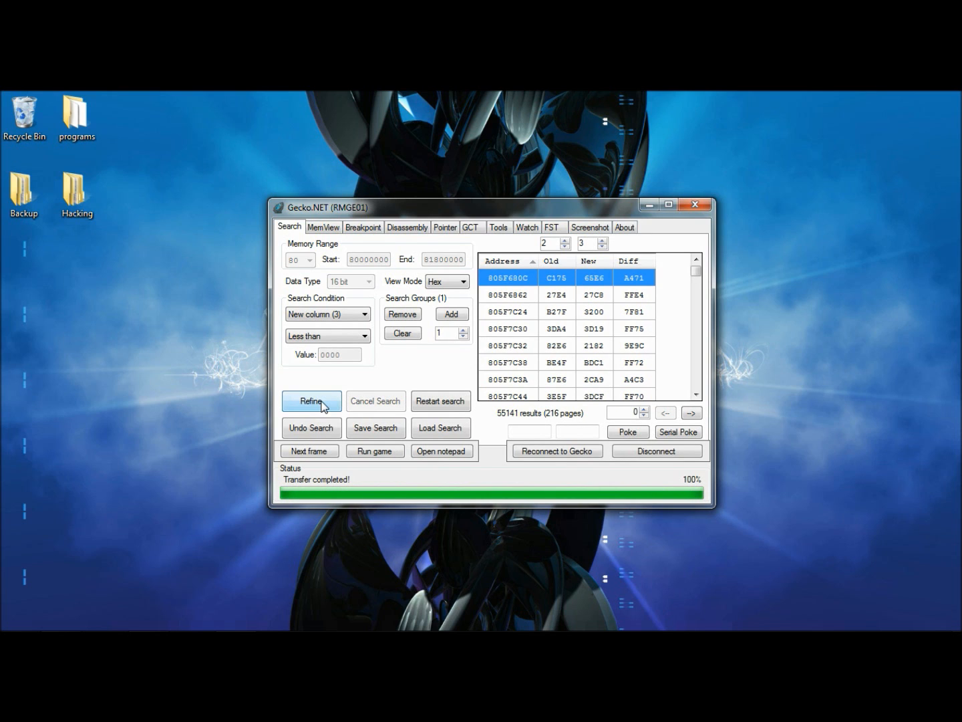
Advance the game three frames and refine the search again with Less than
left_click(322, 455)
left_click(321, 454)
left_click(321, 455)
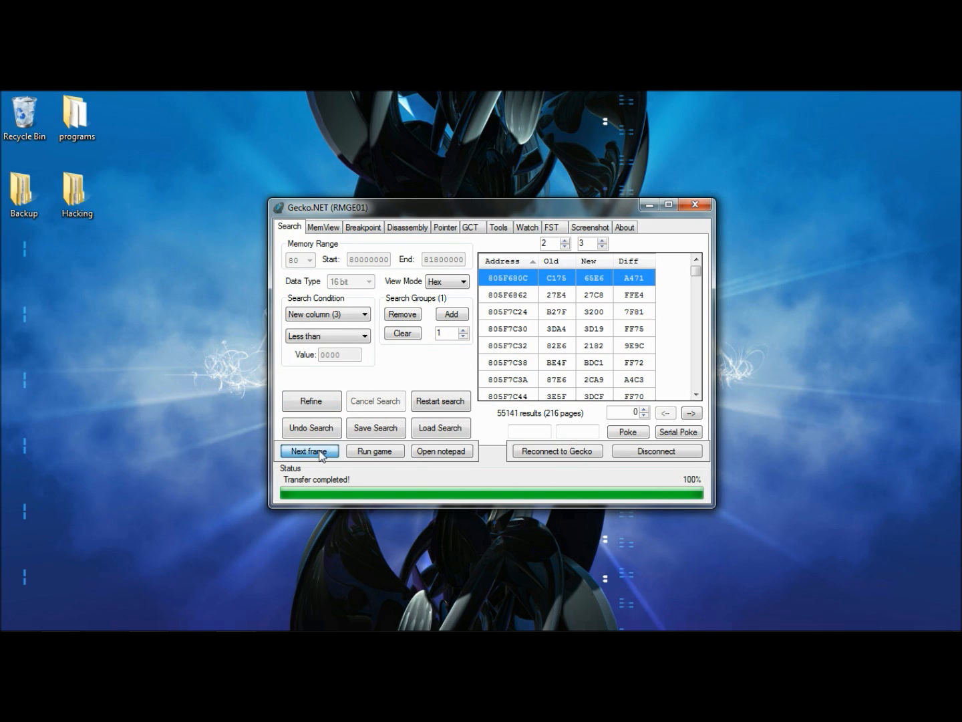
left_click(297, 407)
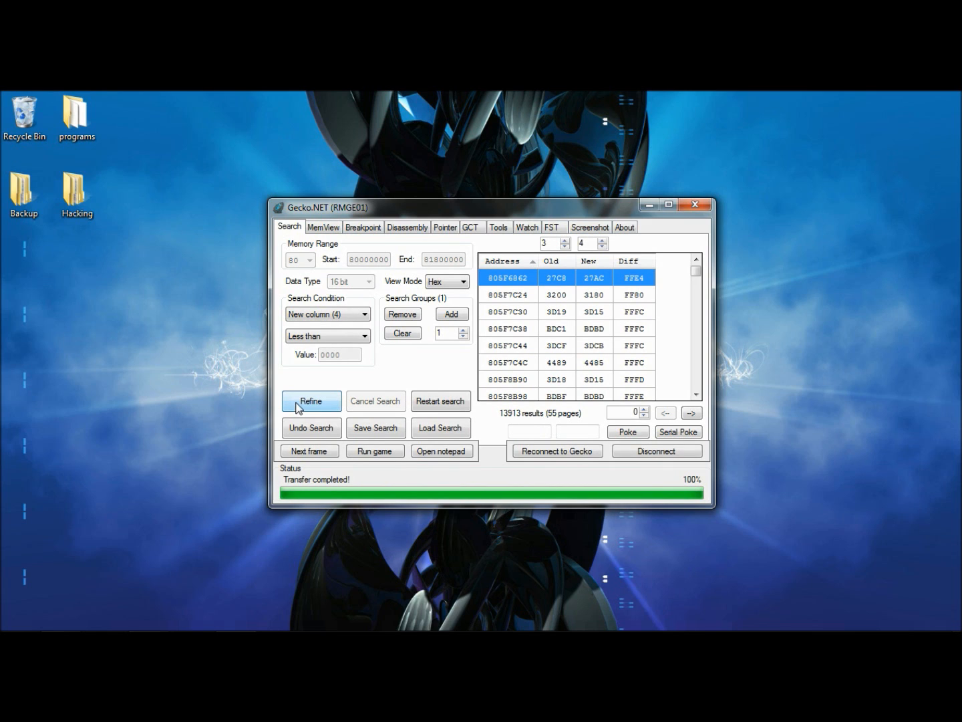
Let the game run, switch the condition to Greater than, pause, and refine the search
left_click(381, 454)
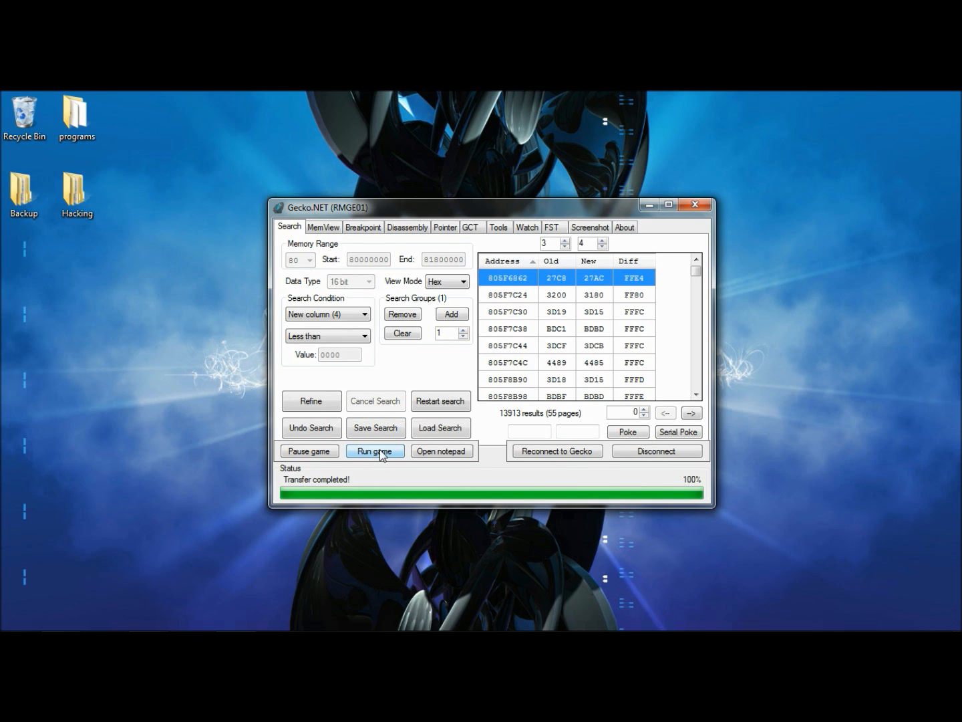
left_click(326, 336)
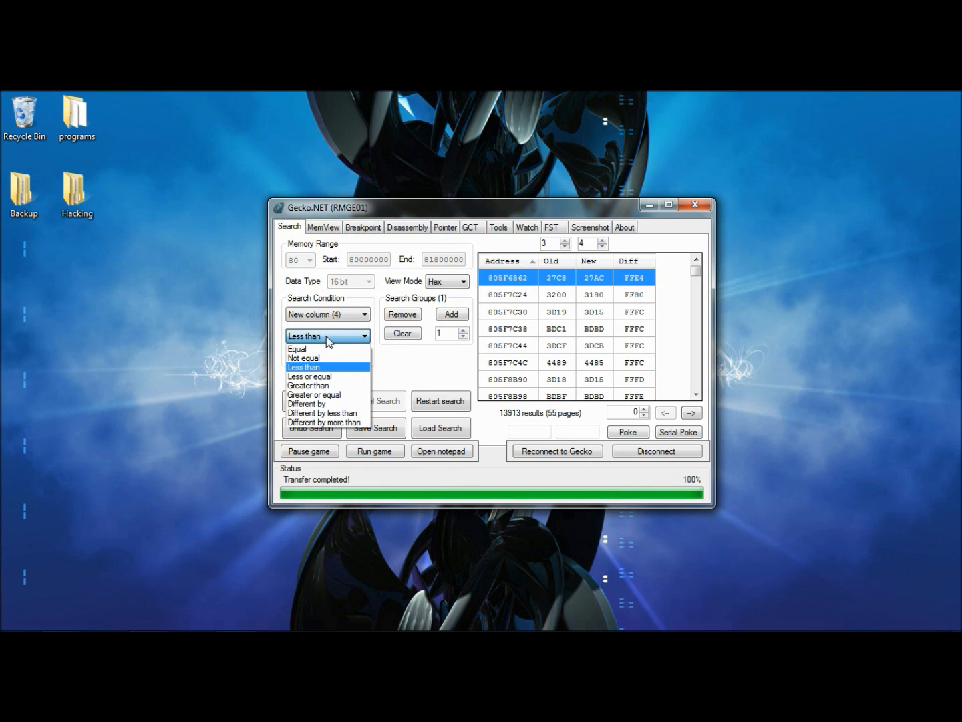
left_click(320, 386)
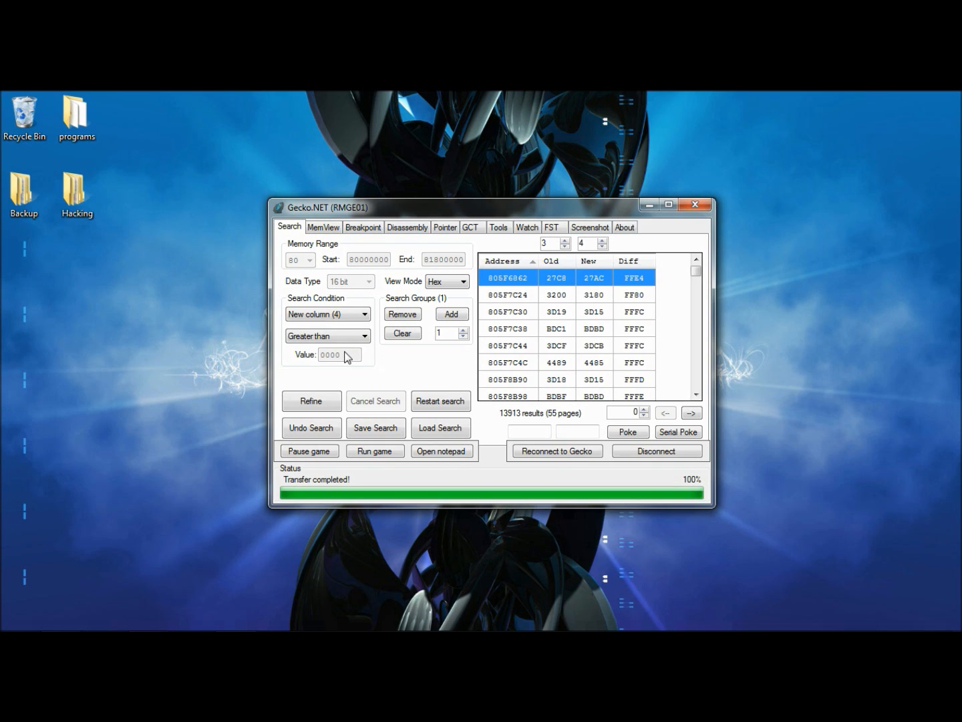
left_click(329, 452)
left_click(323, 400)
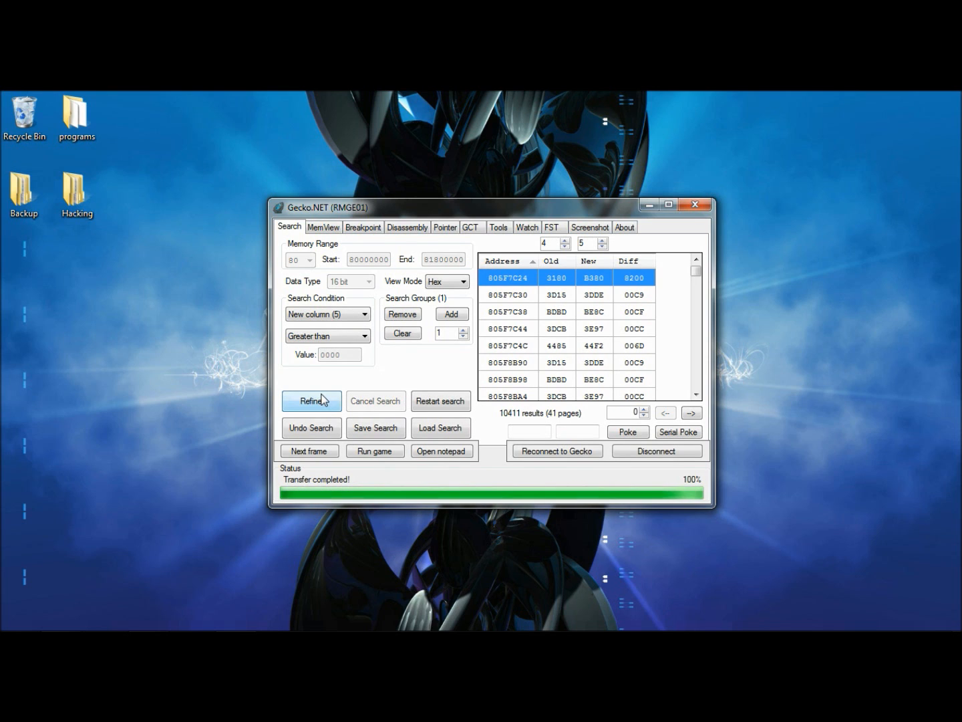
Switch the condition back to Less than, advance three frames, and refine the search
left_click(325, 341)
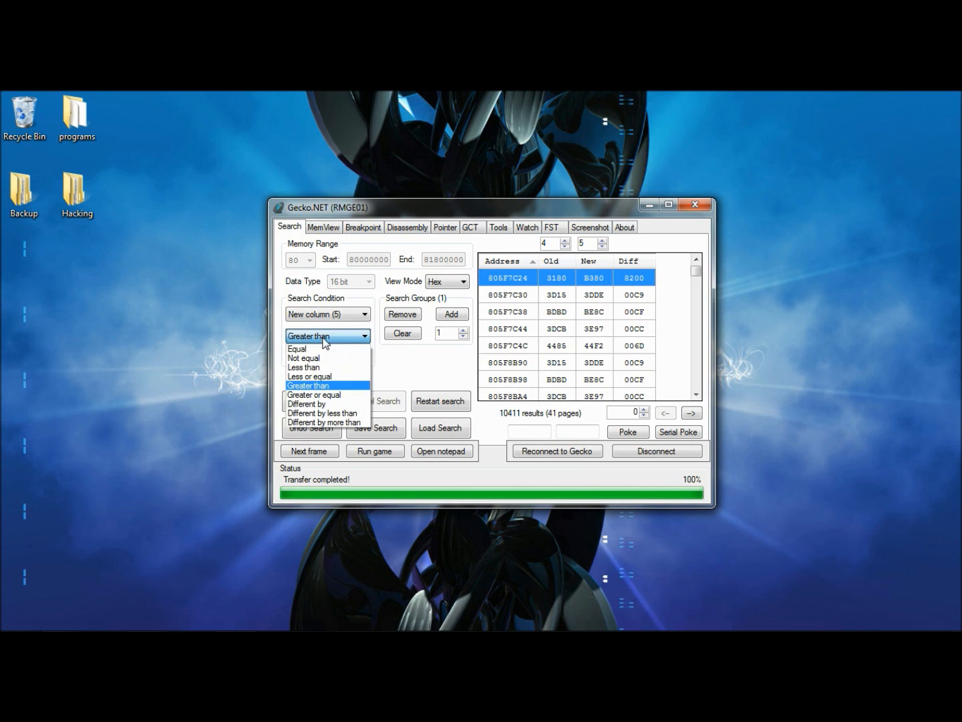
left_click(324, 368)
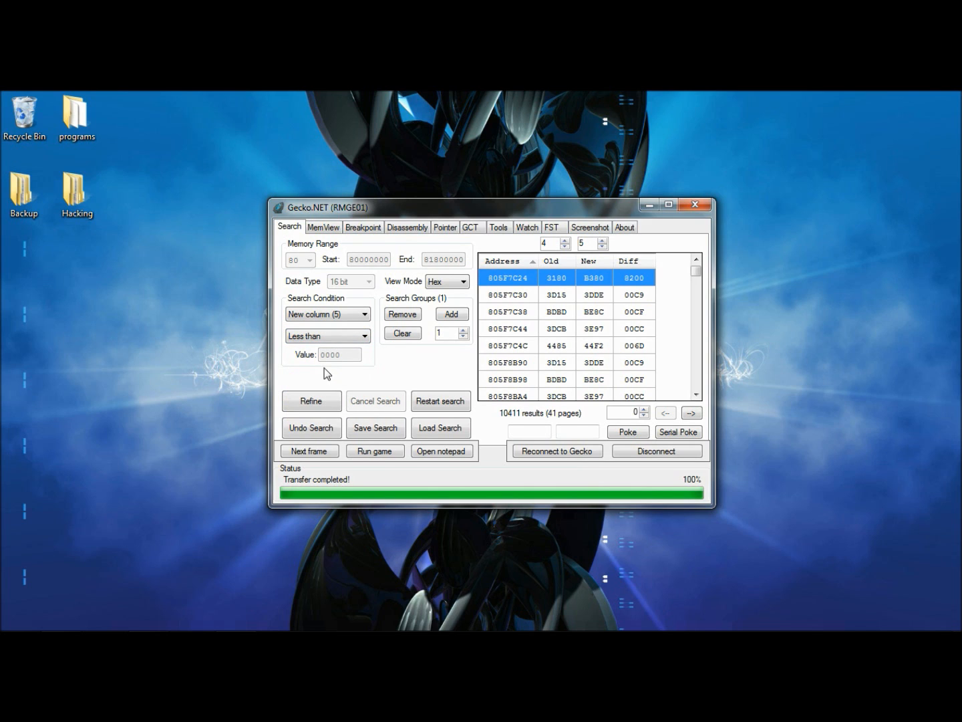
left_click(335, 450)
left_click(335, 450)
left_click(335, 451)
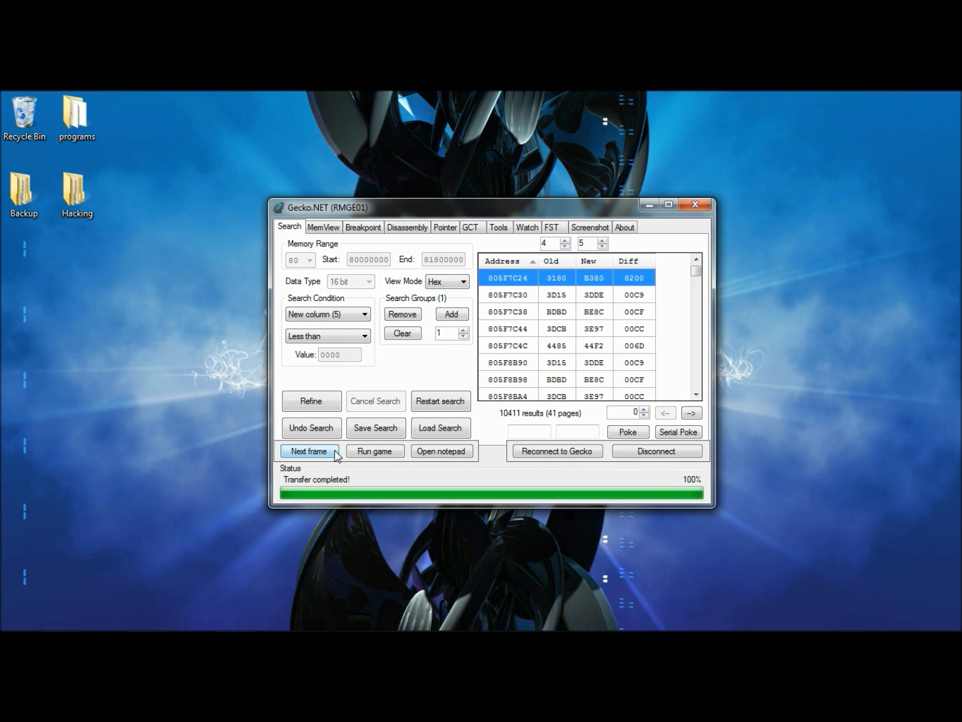
left_click(333, 401)
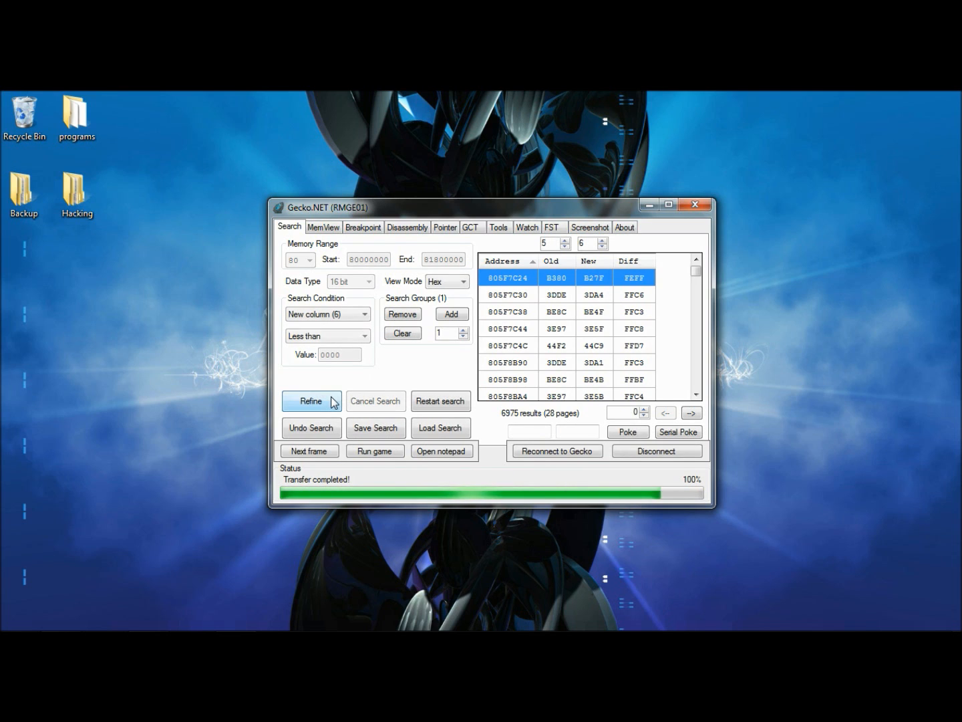
Advance two frames and refine the search with Less than
left_click(318, 452)
left_click(318, 453)
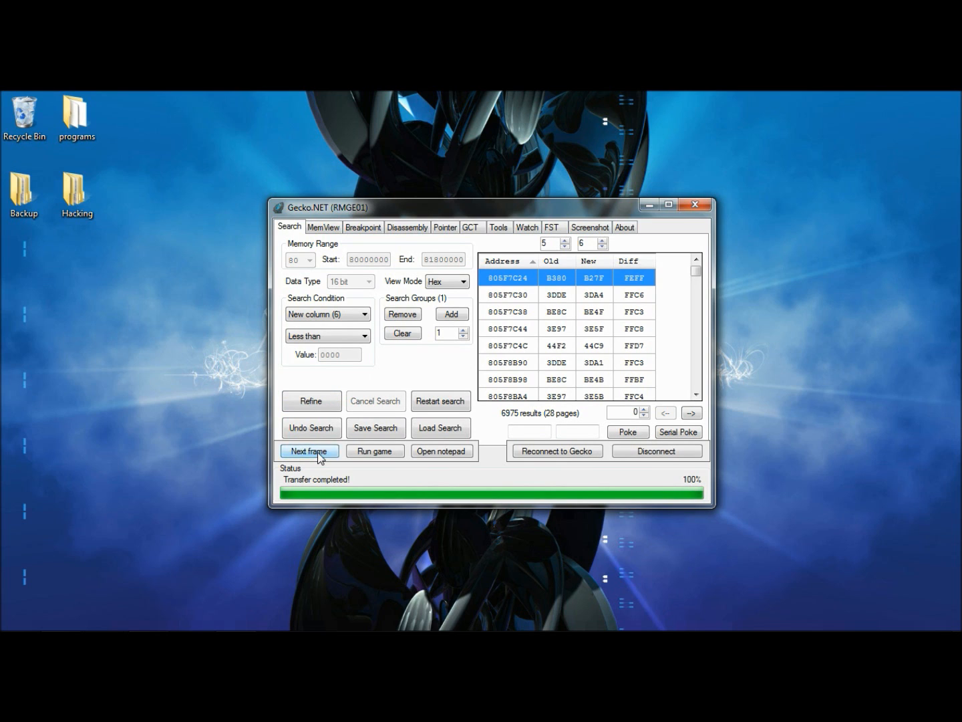
left_click(316, 402)
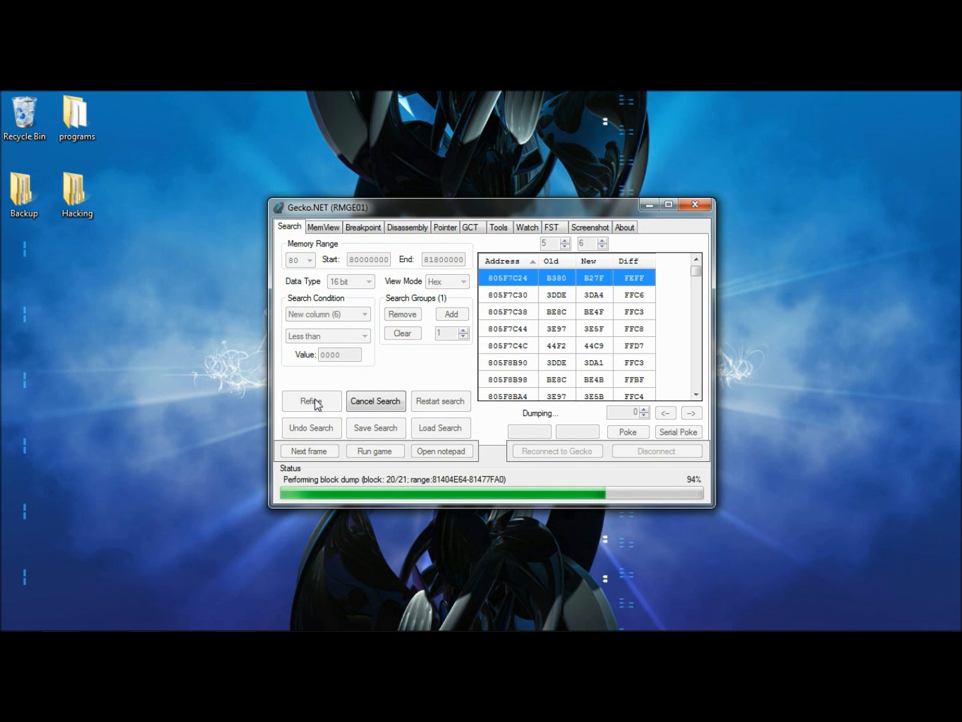
Advance three more frames and refine the Less than search again
left_click(319, 455)
left_click(317, 455)
left_click(318, 454)
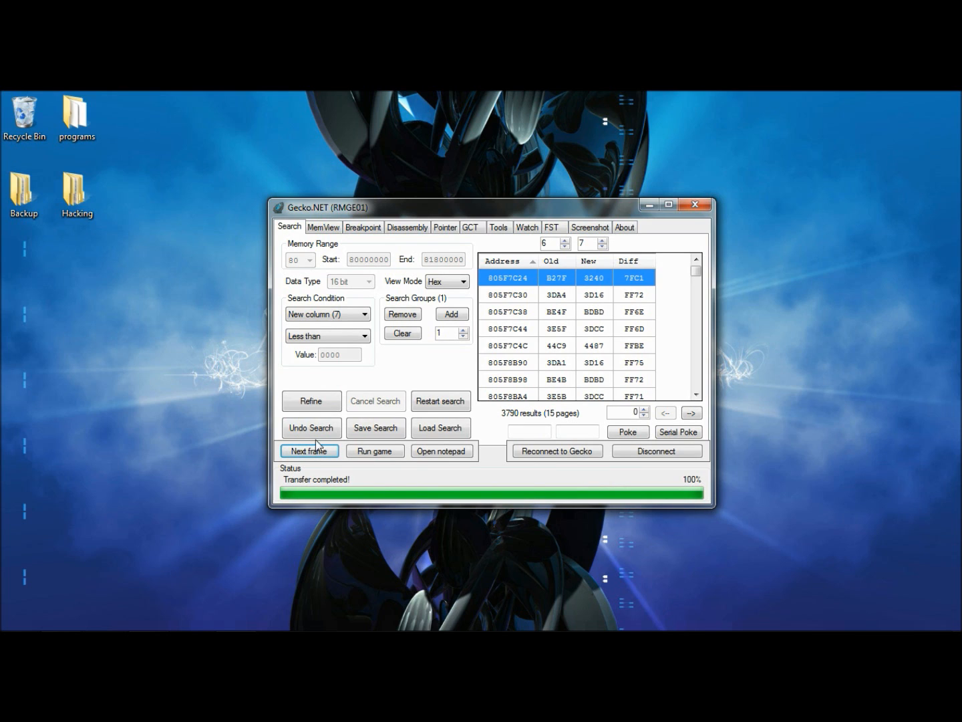
left_click(307, 403)
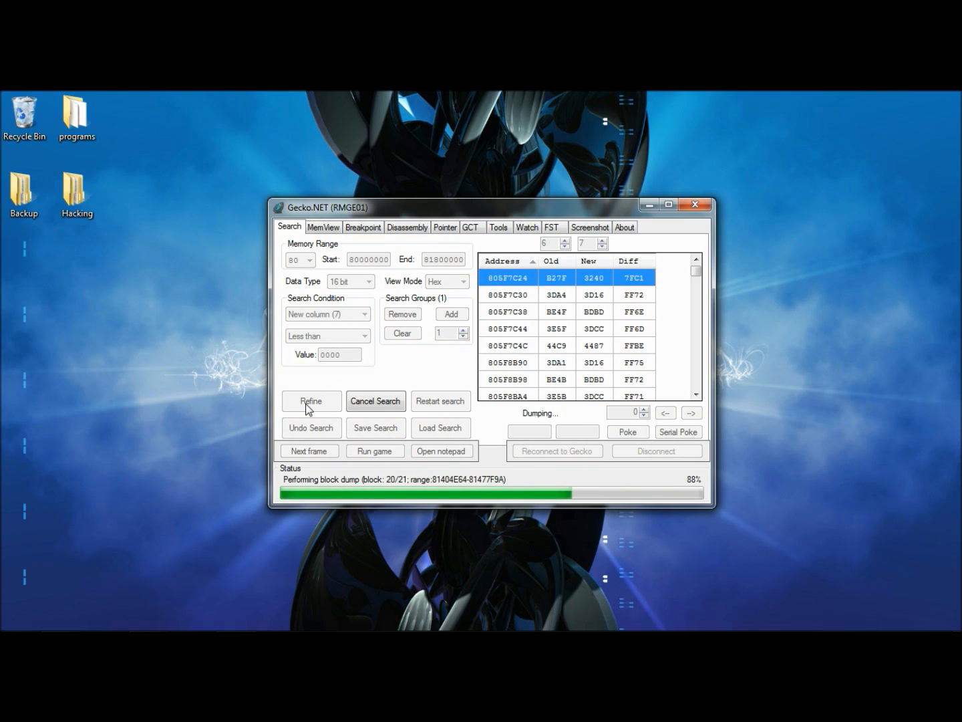
Step through several more frames and refine the search once more with Less than
left_click(311, 455)
left_click(310, 454)
left_click(311, 452)
left_click(311, 452)
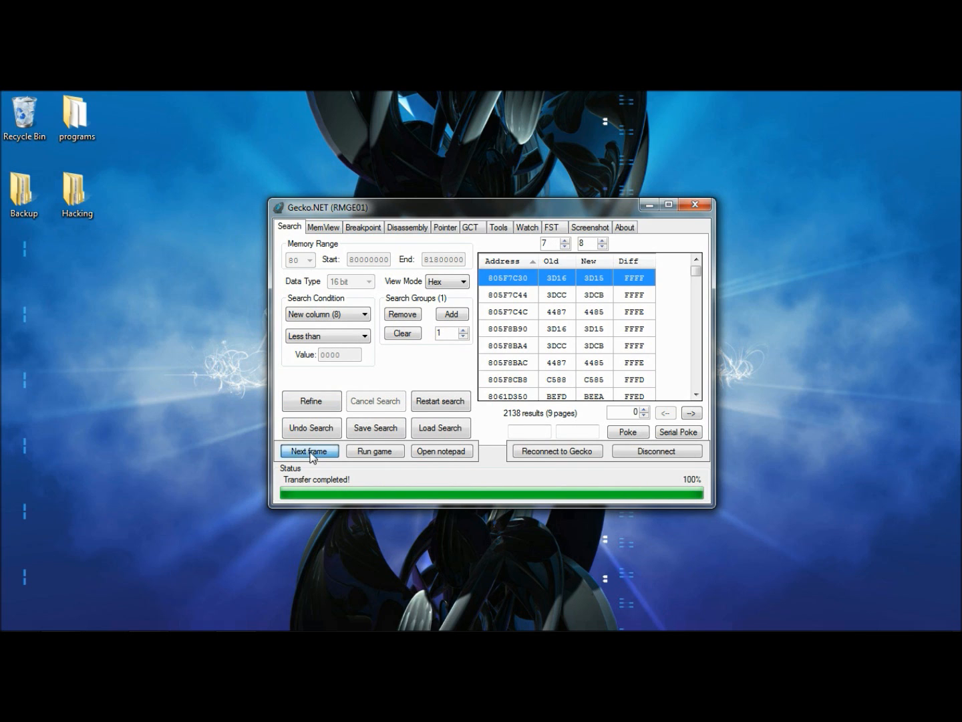
left_click(310, 452)
left_click(311, 452)
left_click(310, 401)
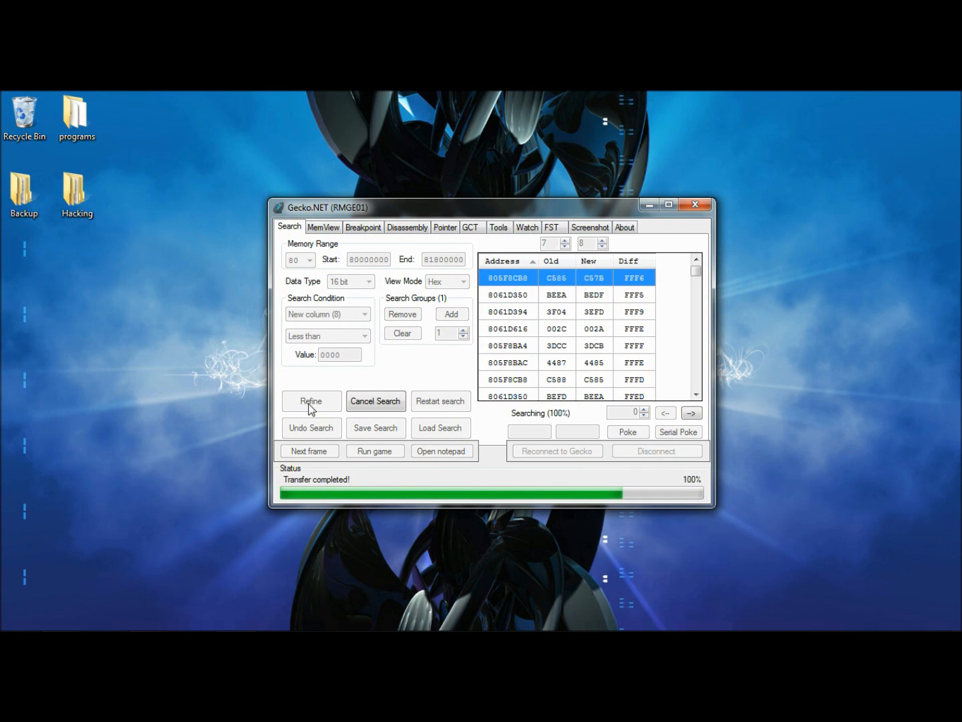
Let the game run, set the condition to Greater than, pause, advance two frames, and refine
left_click(365, 452)
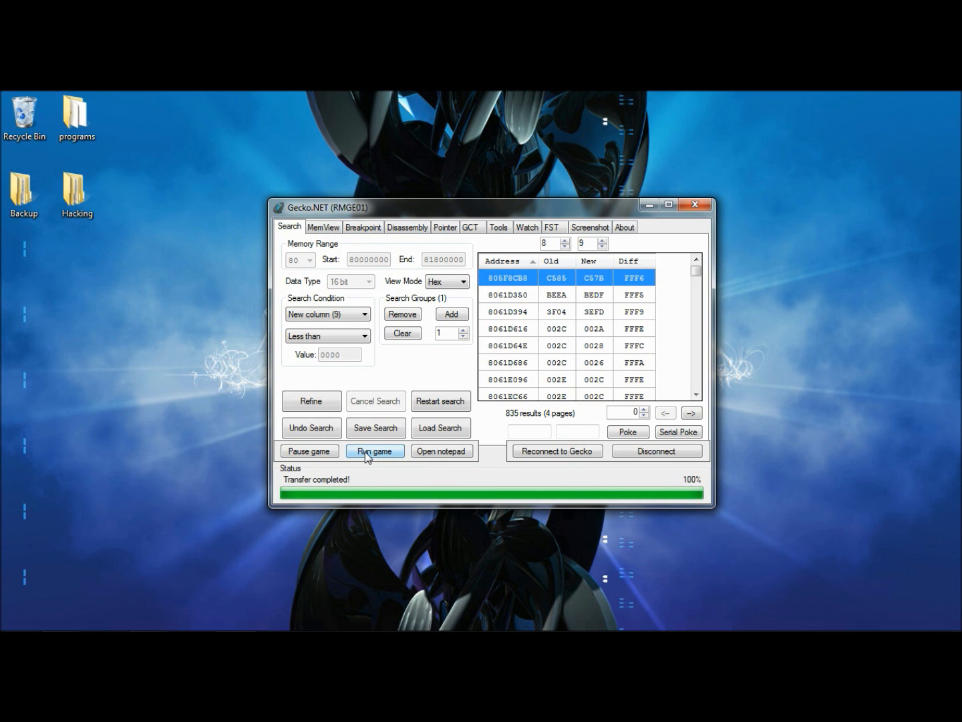
left_click(345, 336)
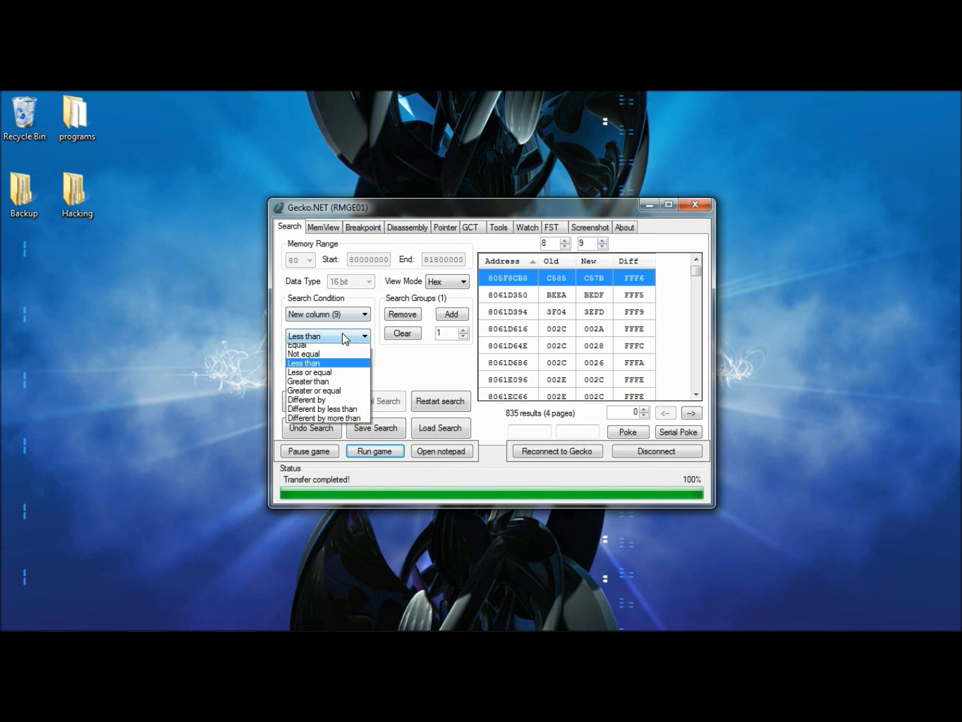
left_click(329, 384)
left_click(333, 457)
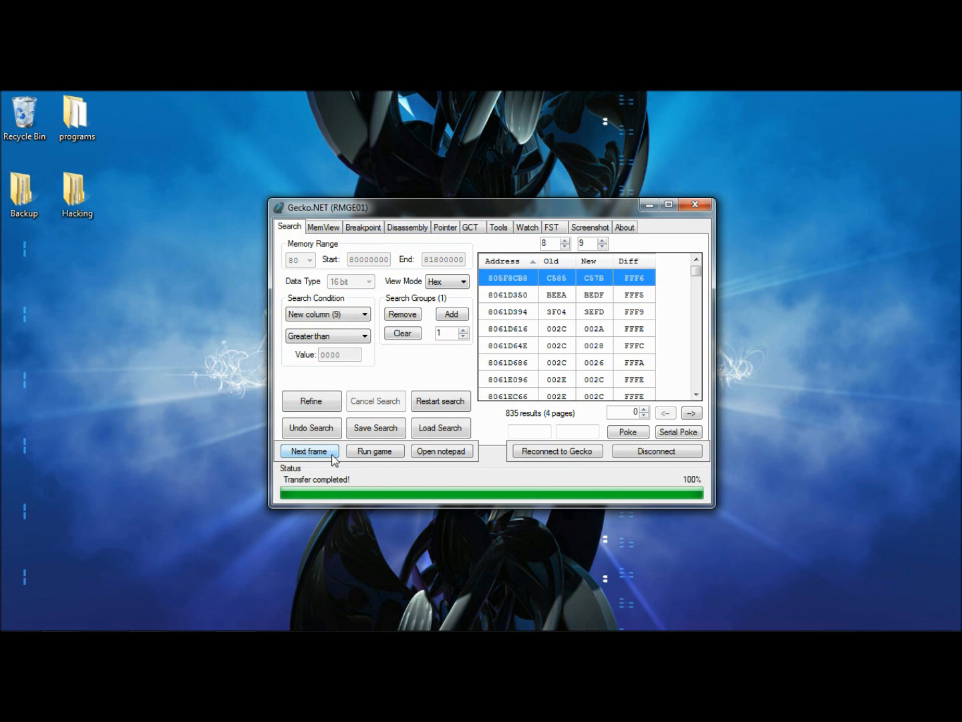
left_click(317, 453)
left_click(318, 453)
left_click(312, 402)
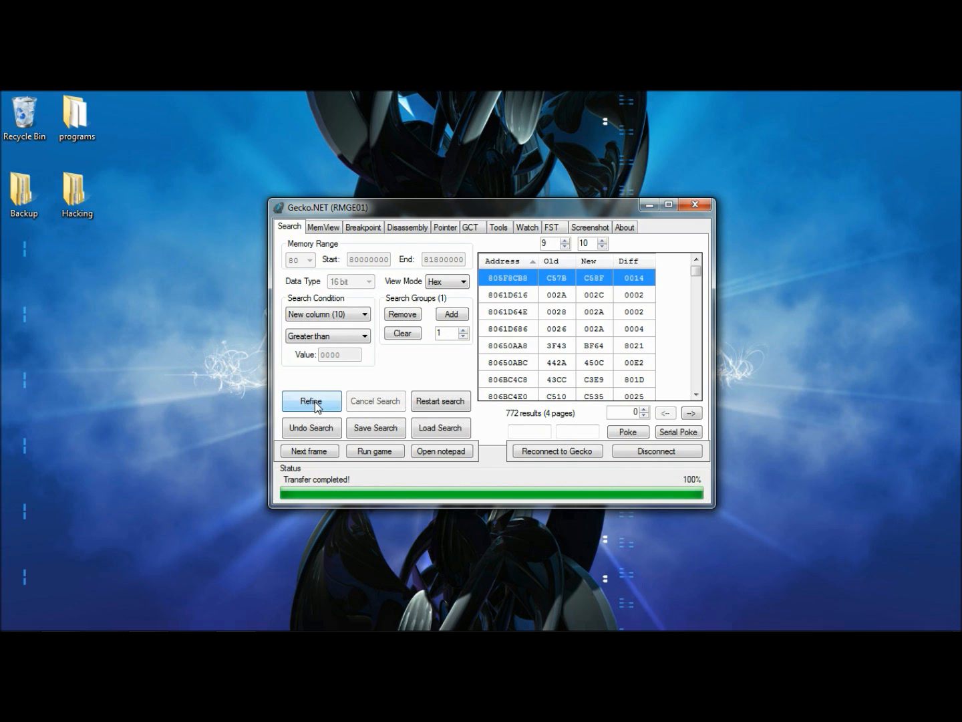
Set the condition to Less than, advance two frames, and refine the search
left_click(314, 339)
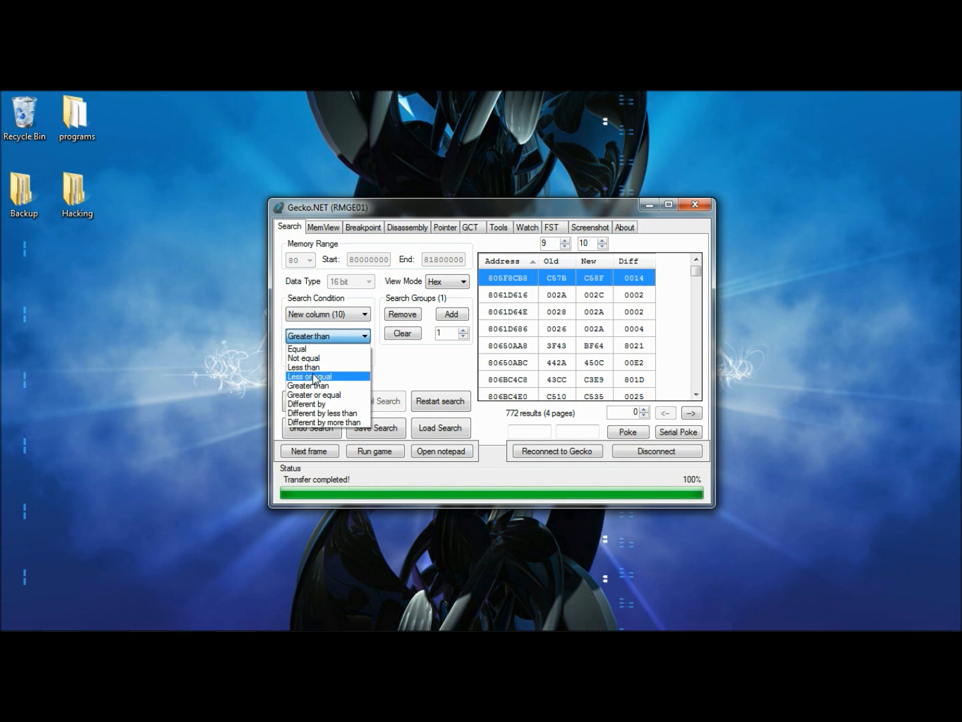
left_click(315, 370)
left_click(330, 452)
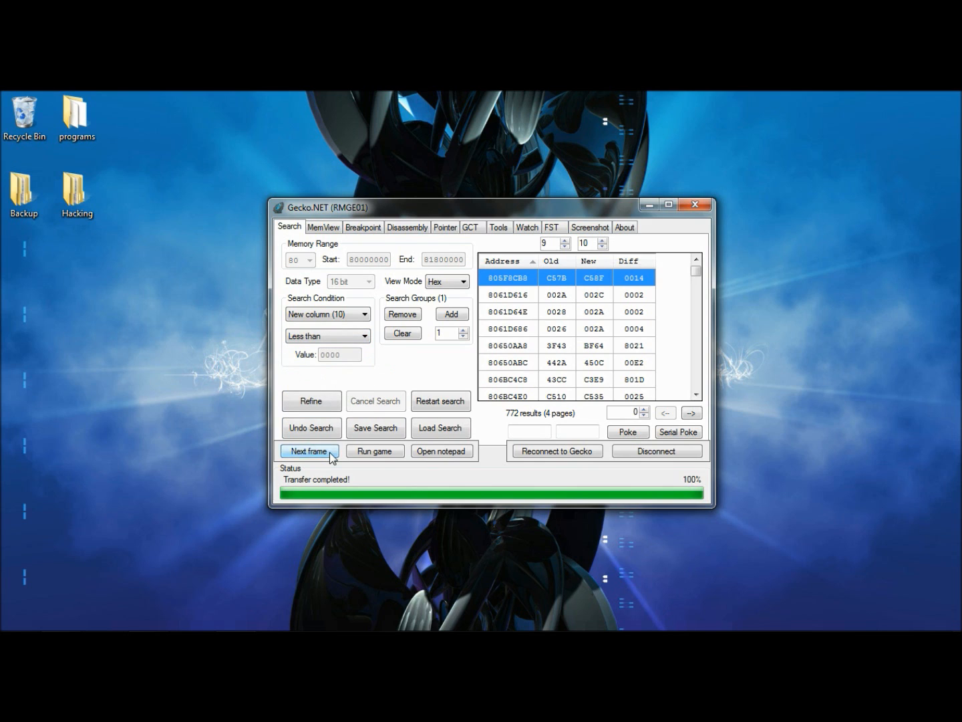
left_click(331, 452)
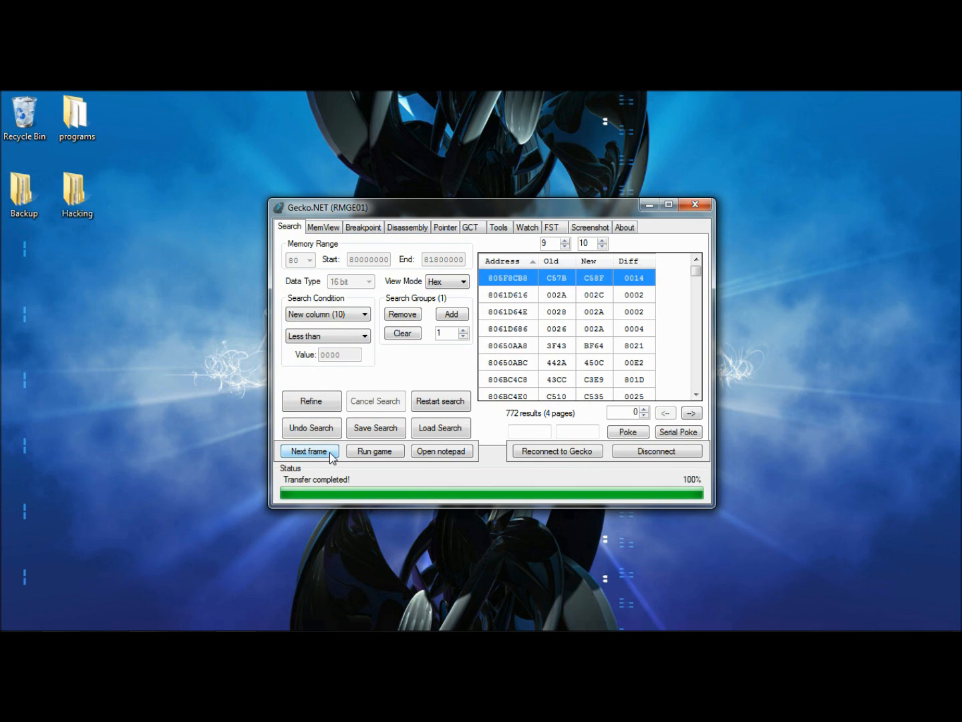
left_click(323, 403)
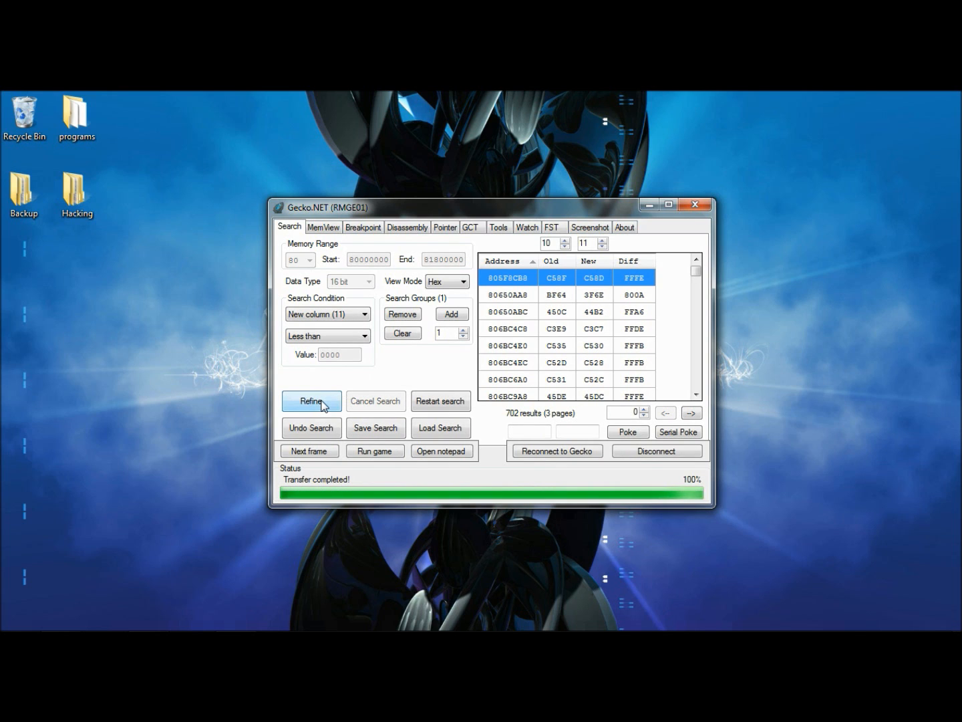
Advance about ten frames and refine the Less than search twice
left_click(322, 454)
left_click(322, 455)
left_click(322, 455)
left_click(322, 455)
left_click(322, 455)
left_click(321, 455)
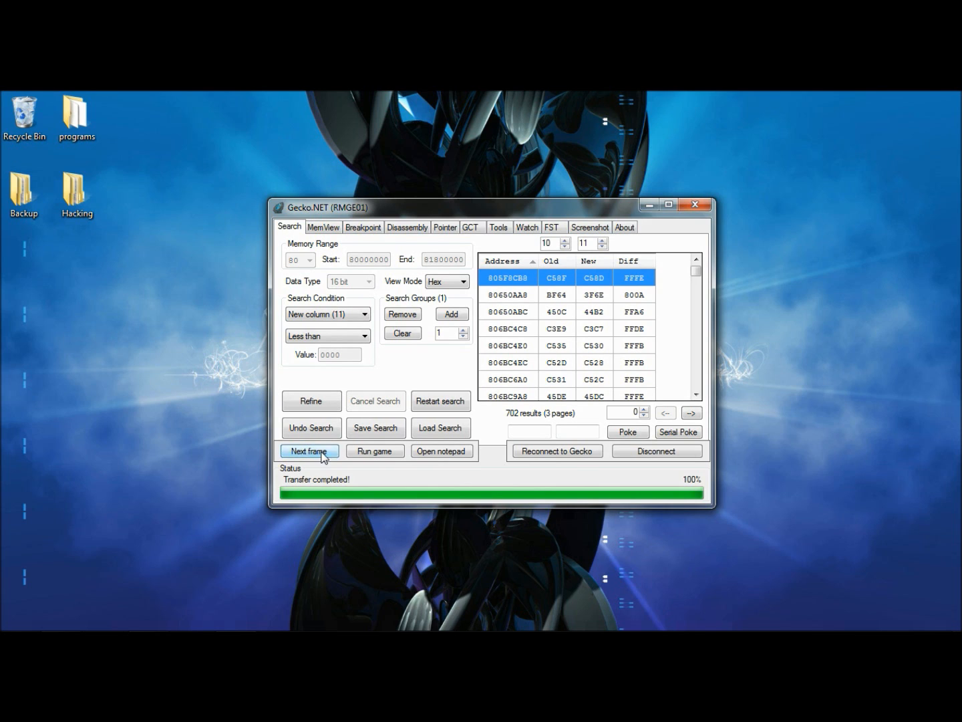
left_click(322, 454)
left_click(321, 455)
left_click(322, 454)
left_click(322, 453)
left_click(316, 403)
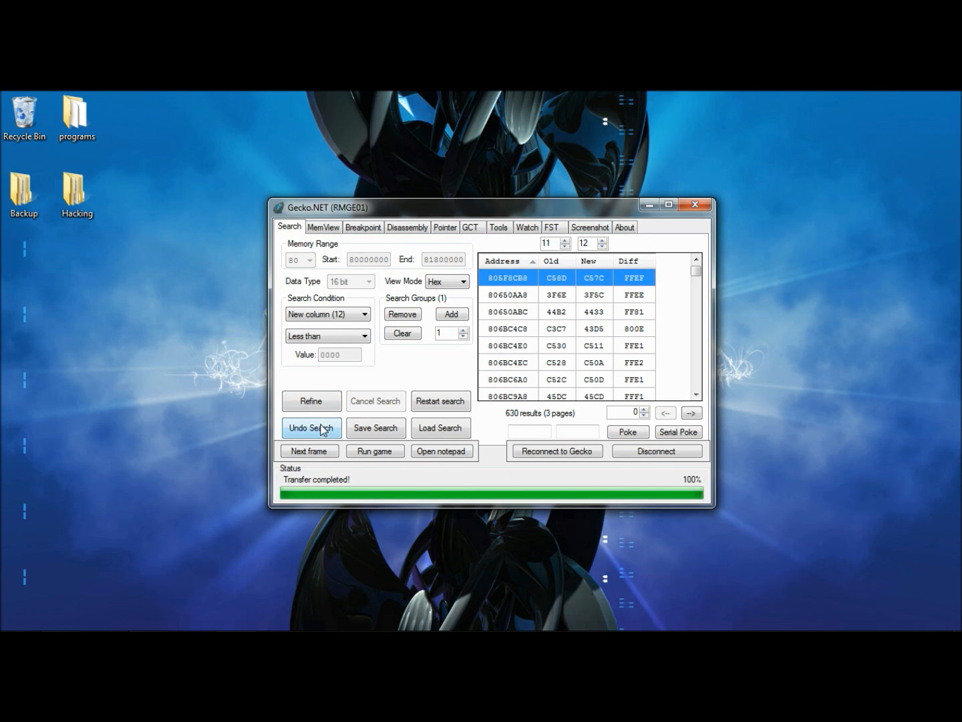
left_click(312, 401)
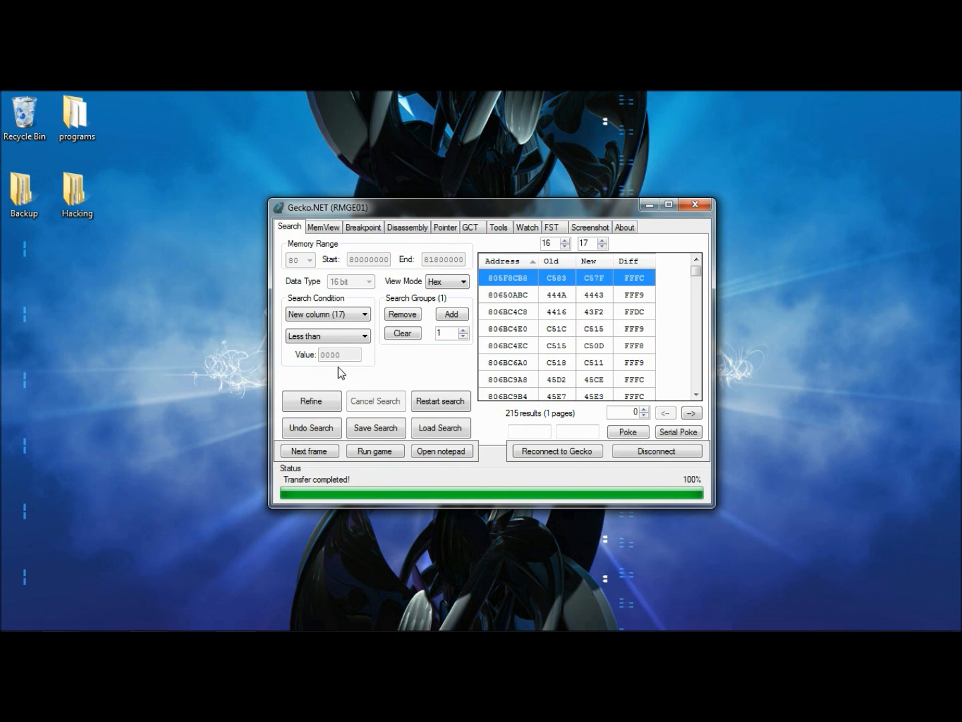
Resume the game and open the top result address 805F8CB8 in the memory viewer
left_click(353, 454)
right_click(495, 284)
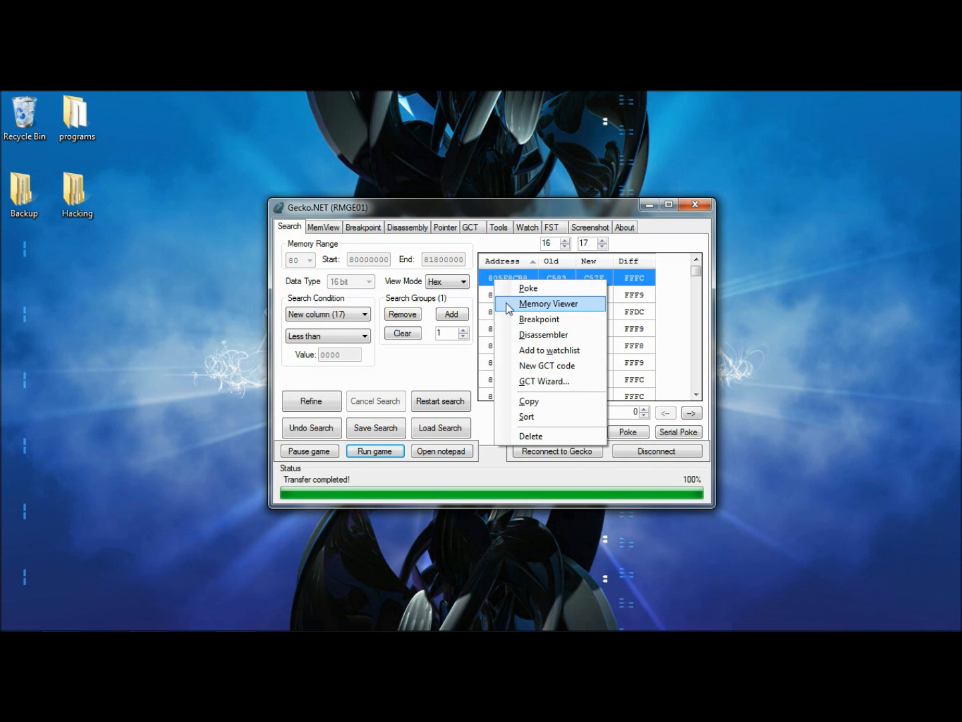
left_click(508, 306)
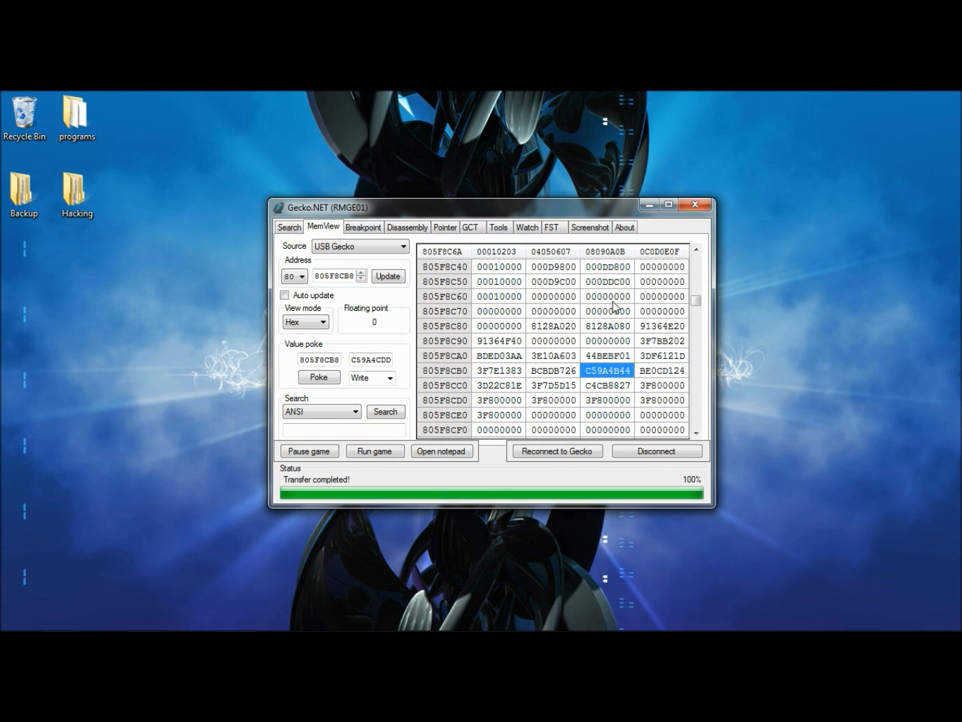
Return to the search results and reopen address 805F8CB8 in the memory viewer
mouse_move(715, 311)
left_mouse_down()
mouse_move(724, 309)
mouse_move(713, 311)
left_mouse_up()
left_click_drag(697, 310, 694, 376)
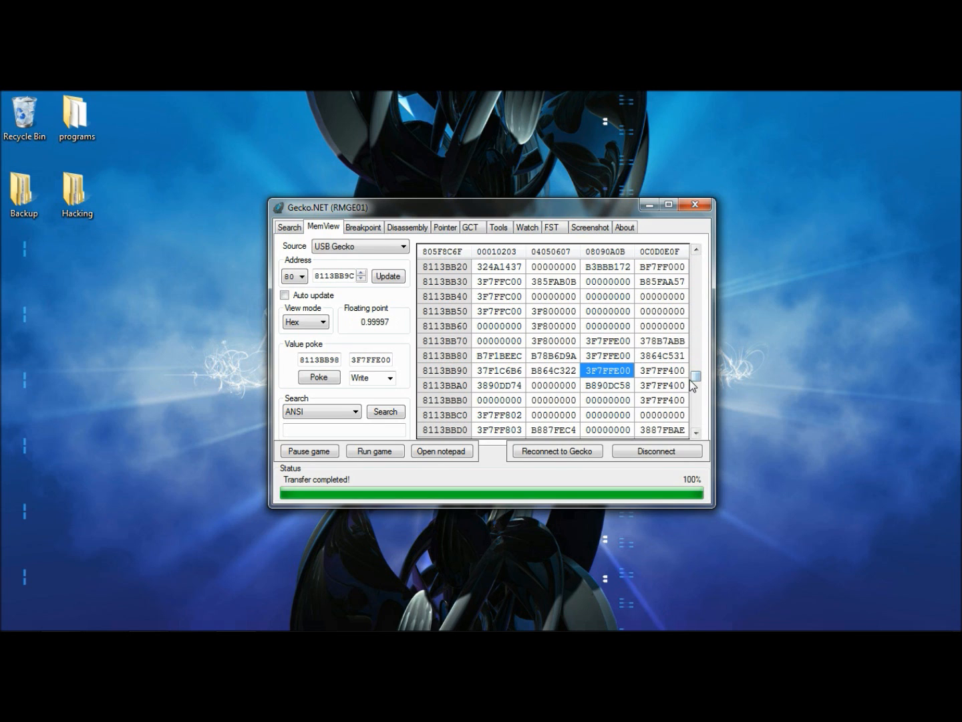
left_click(290, 229)
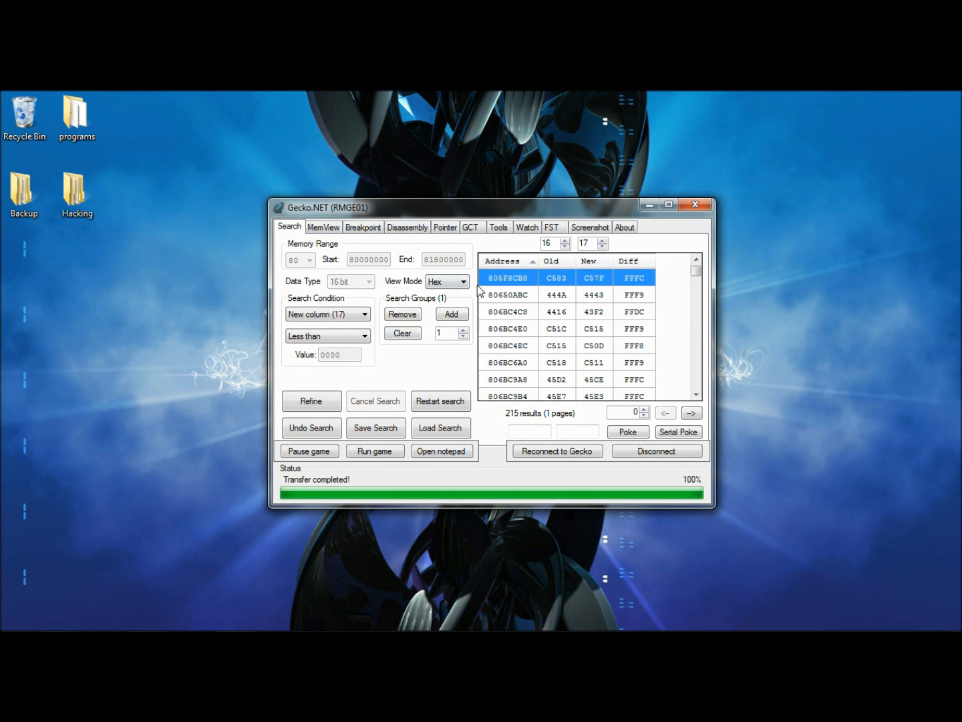
right_click(520, 284)
left_click(538, 303)
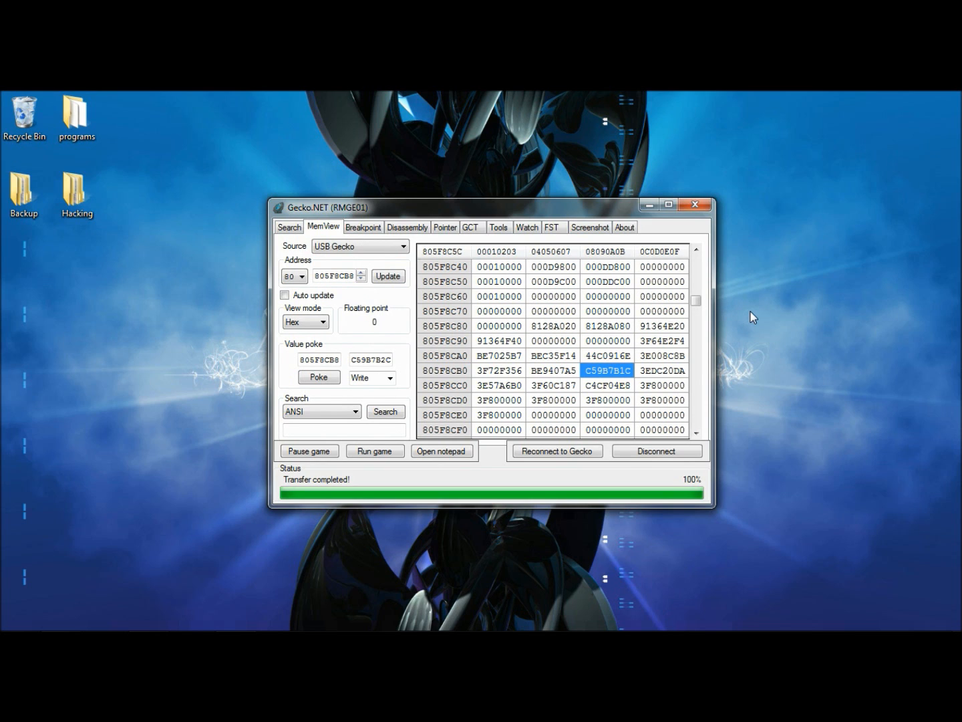
Toggle automatic updating on and off to watch the value at address 805F8CB8 change
left_click(286, 295)
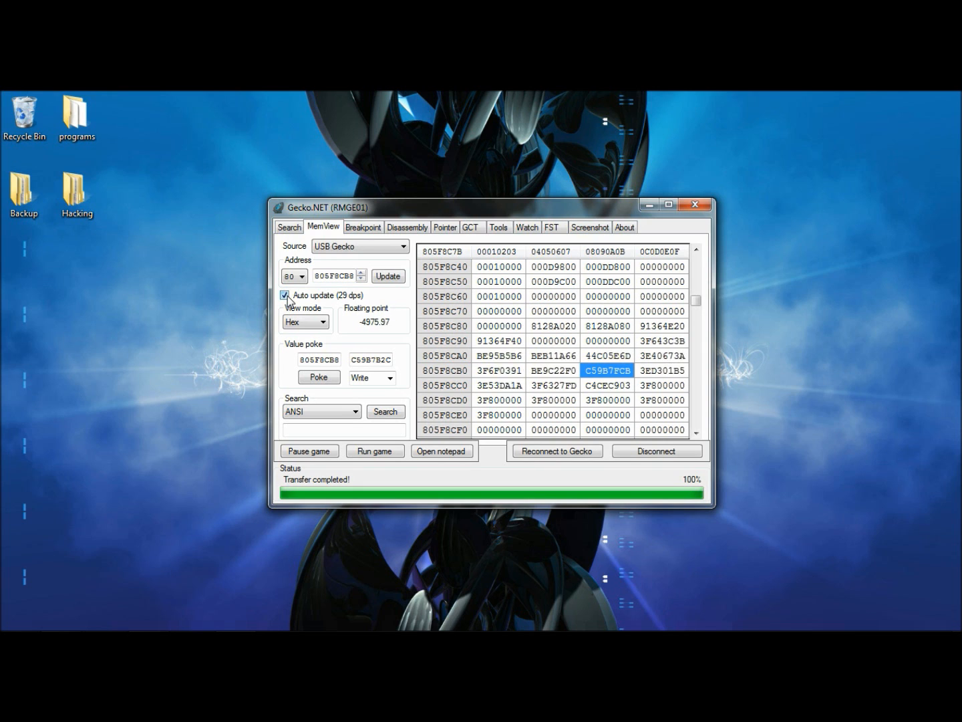
left_click(284, 296)
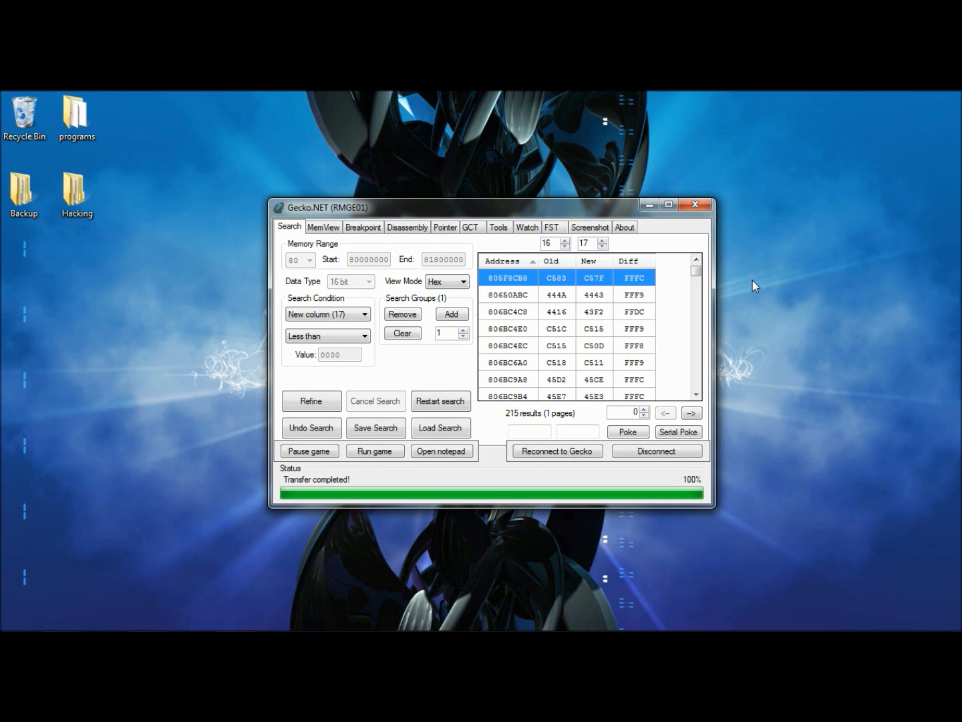
Open search result 806BC4EC in the memory viewer
left_click(632, 302)
right_click(631, 301)
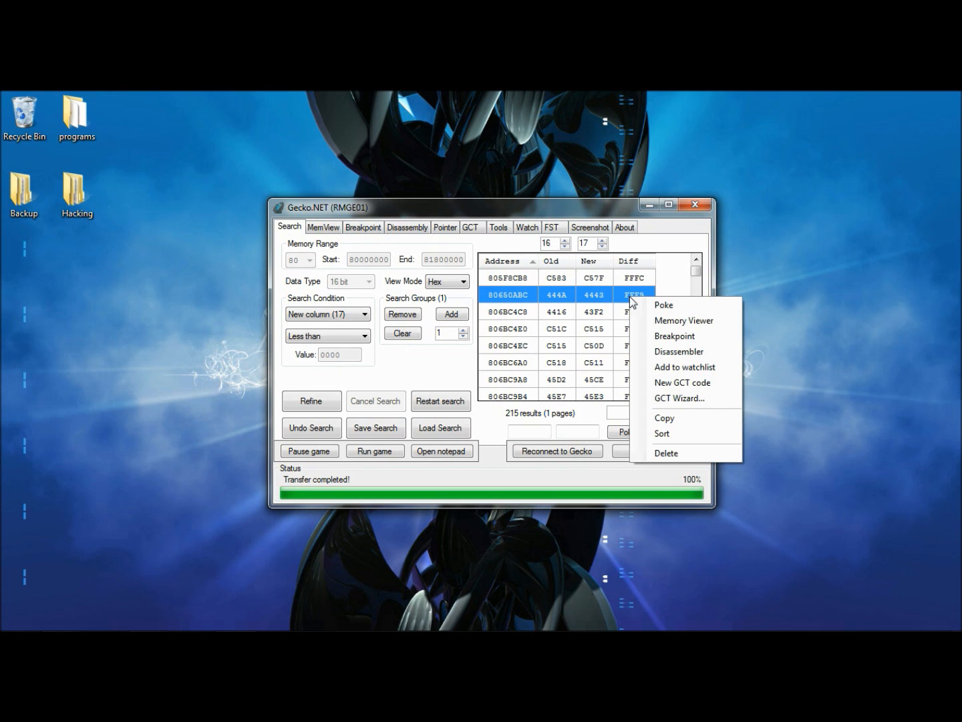
scroll(632, 298, "down", 1)
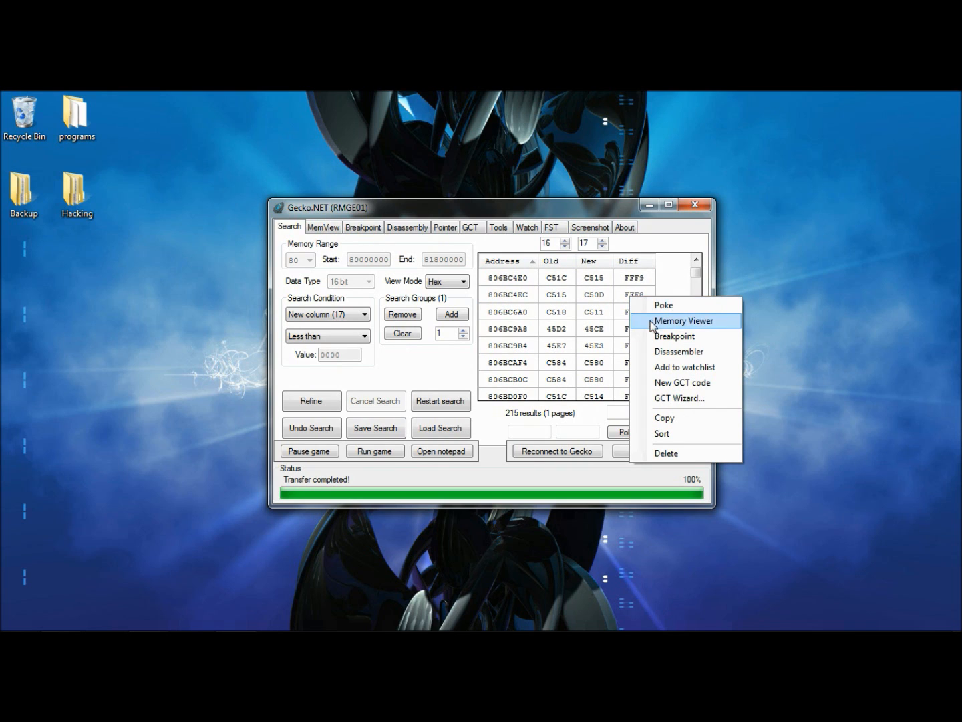
left_click(634, 294)
right_click(633, 293)
left_click(688, 315)
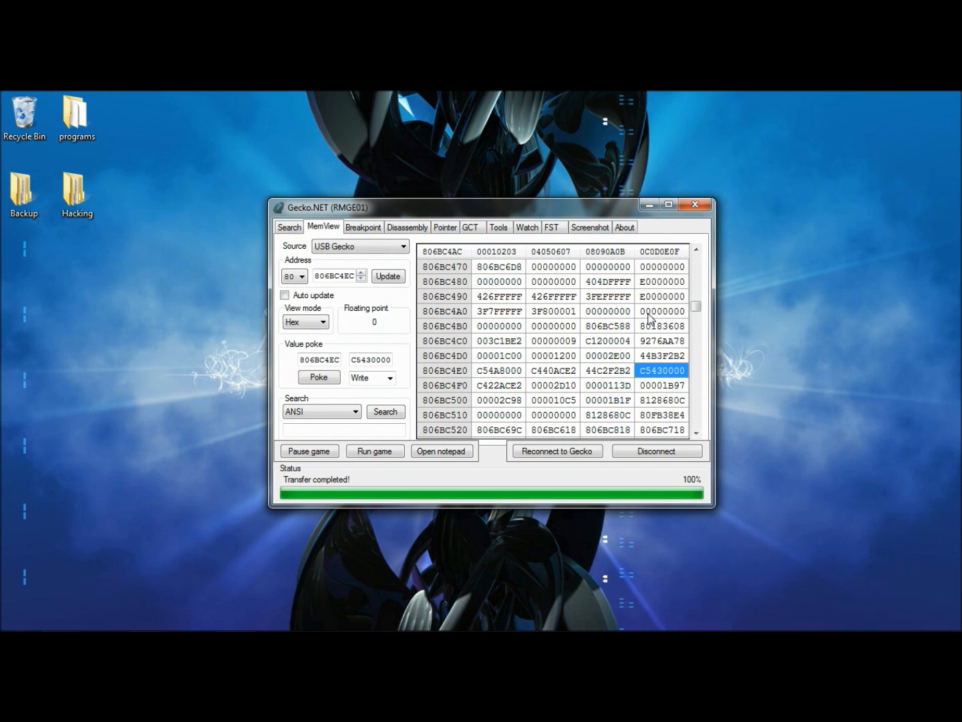
Toggle automatic updating to watch the value at 806BC4EC, then return to the search results
left_click(285, 295)
left_click(286, 294)
left_click(296, 232)
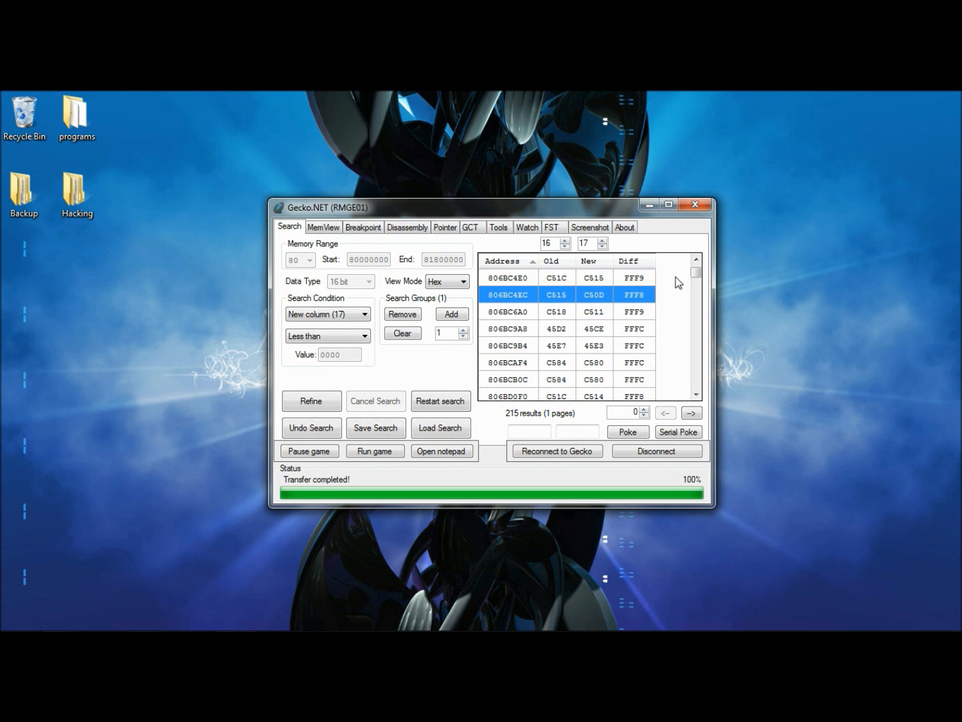
Scroll through the search results list to examine the remaining addresses and their differences
left_click_drag(695, 276, 695, 292)
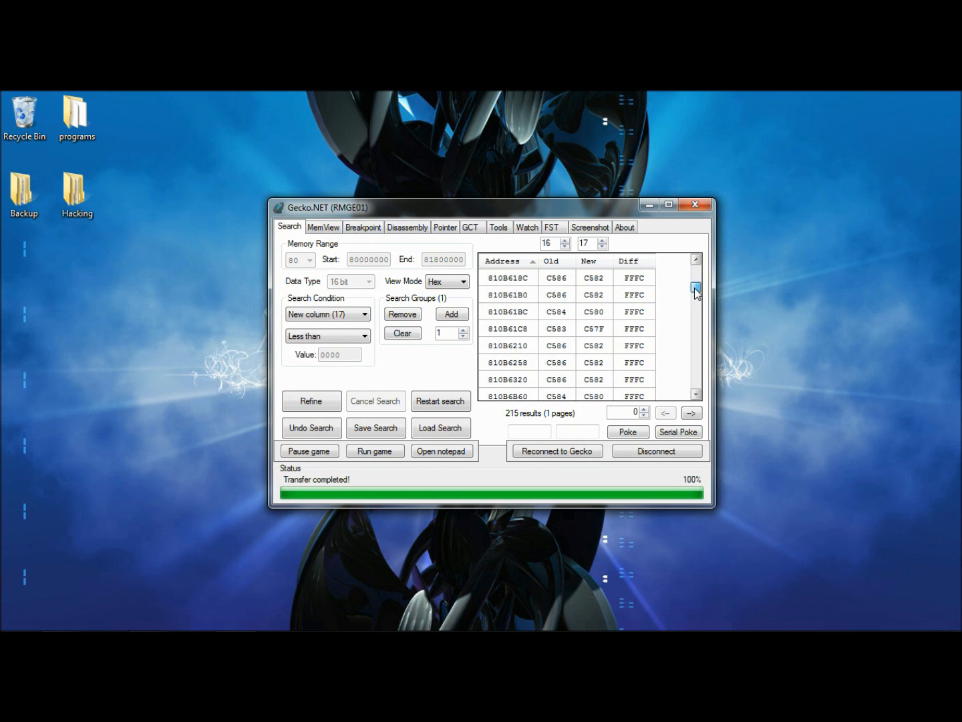
left_click(696, 395)
left_click(696, 395)
left_click(696, 395)
left_click(696, 396)
left_click(696, 396)
left_click(695, 395)
left_click(696, 396)
left_click(696, 395)
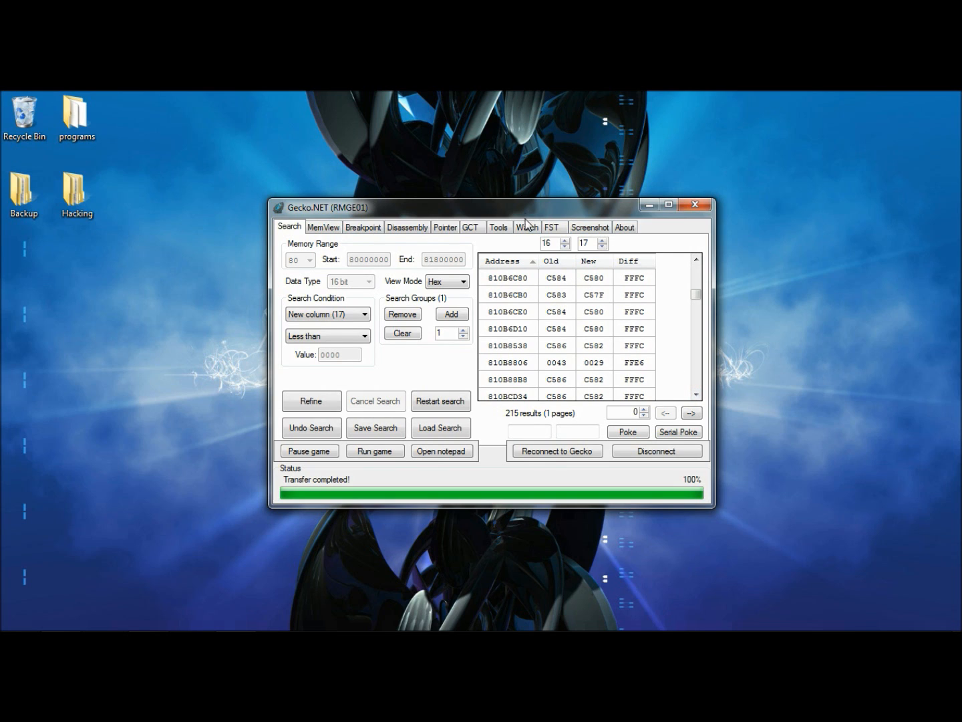
Inspect the existing code in the GCT code list, then return to the search results
left_click(470, 229)
left_click(471, 258)
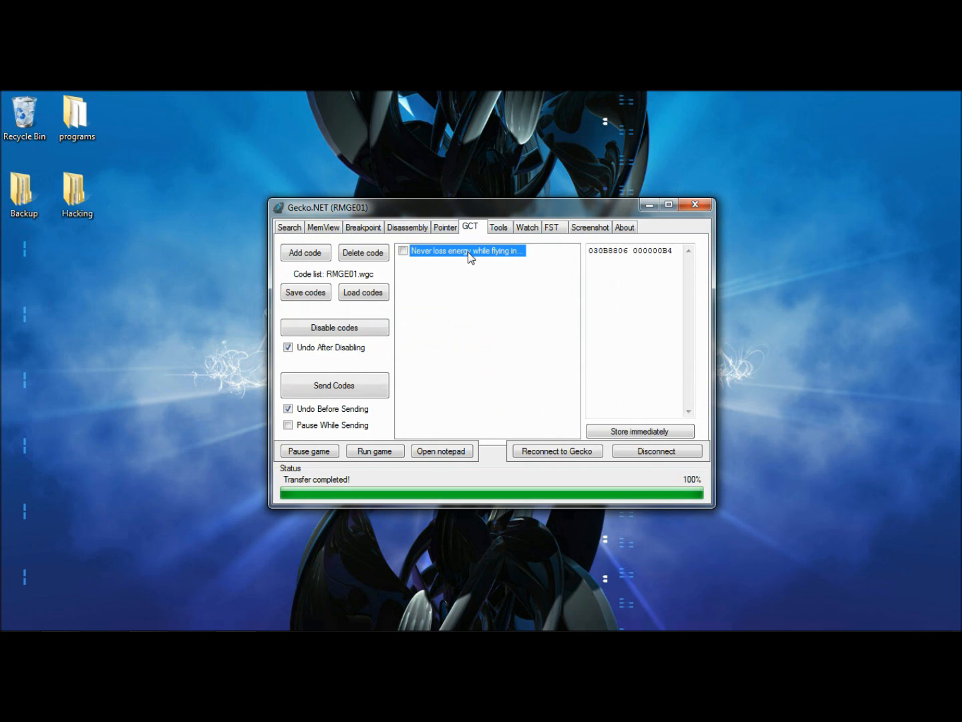
left_click(293, 228)
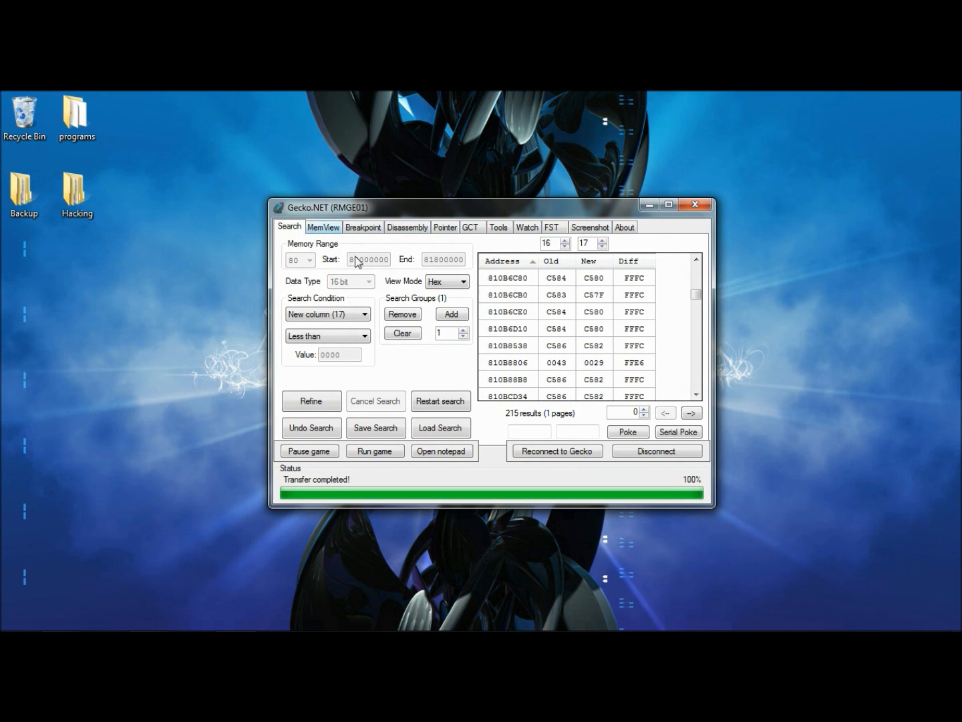
Open result 810B8806 in the memory viewer, toggle automatic updating to watch it, and return to search
left_click(514, 364)
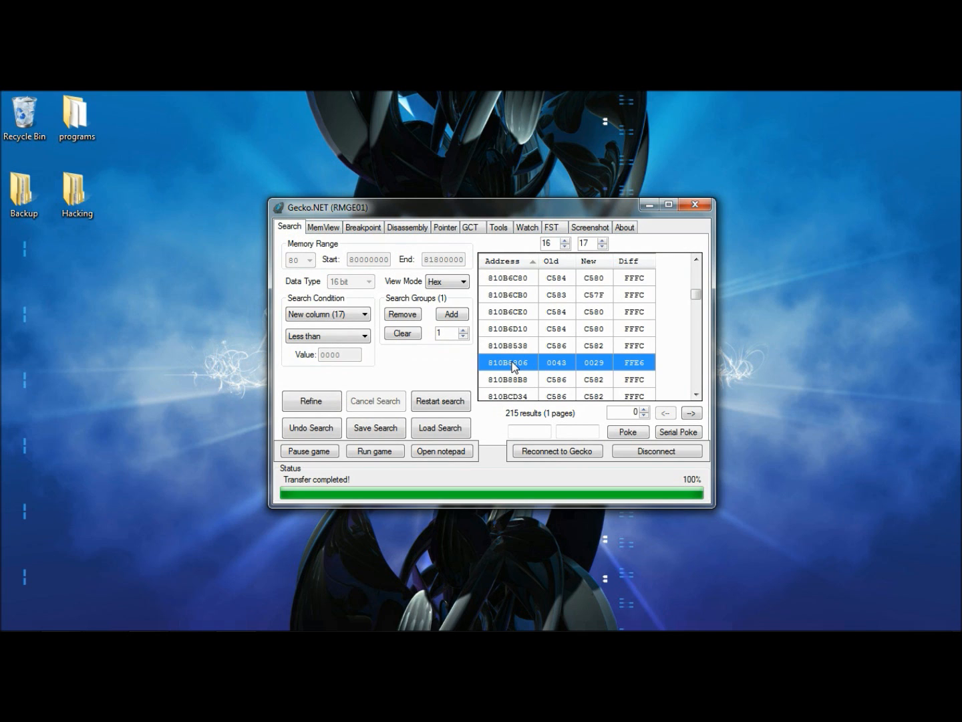
right_click(514, 364)
left_click(527, 387)
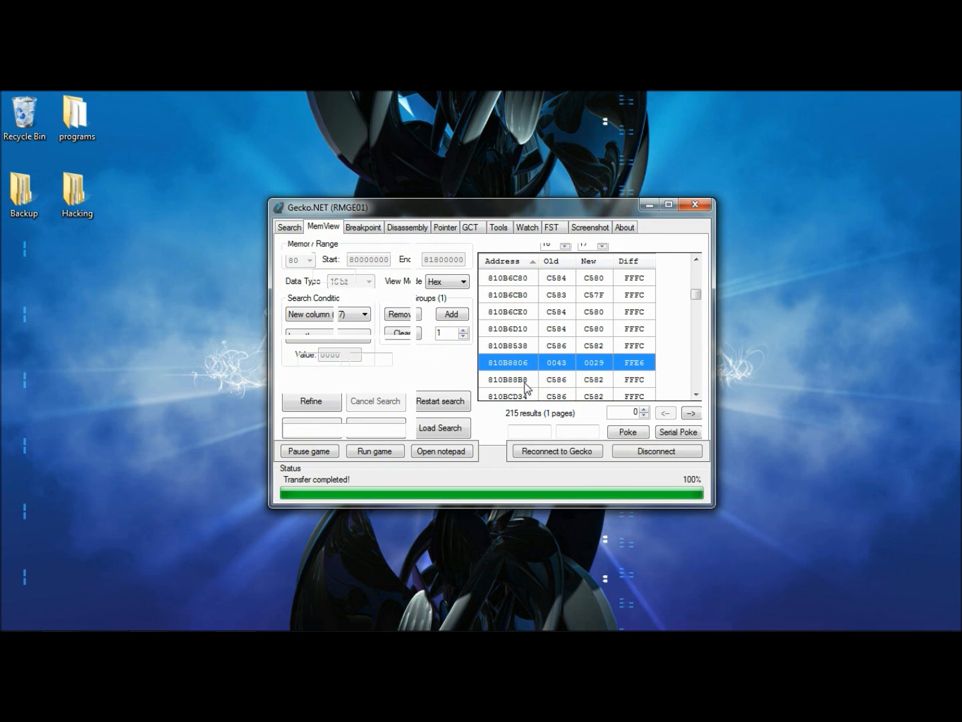
left_click(312, 298)
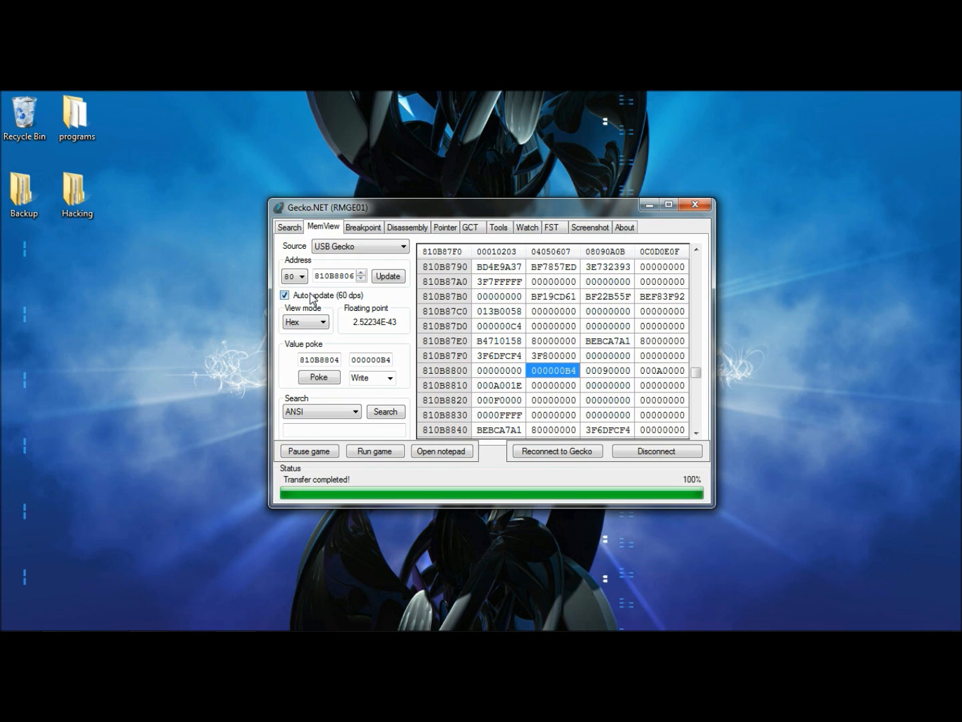
left_click(311, 298)
left_click(290, 229)
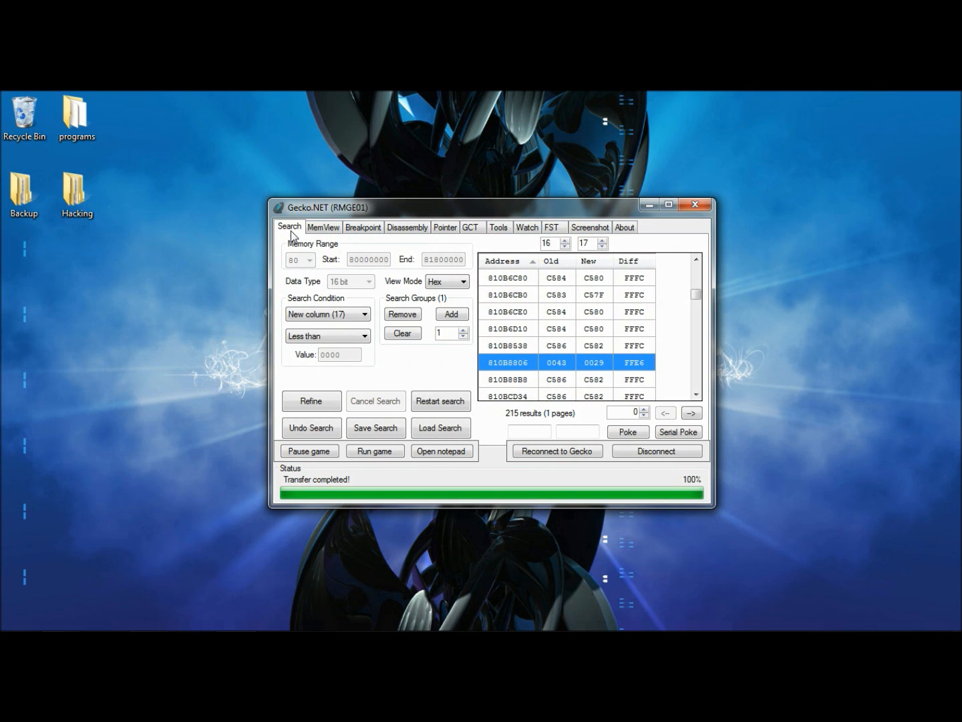
Create a new GCT code from result 810B8806 named Tutorial
right_click(492, 363)
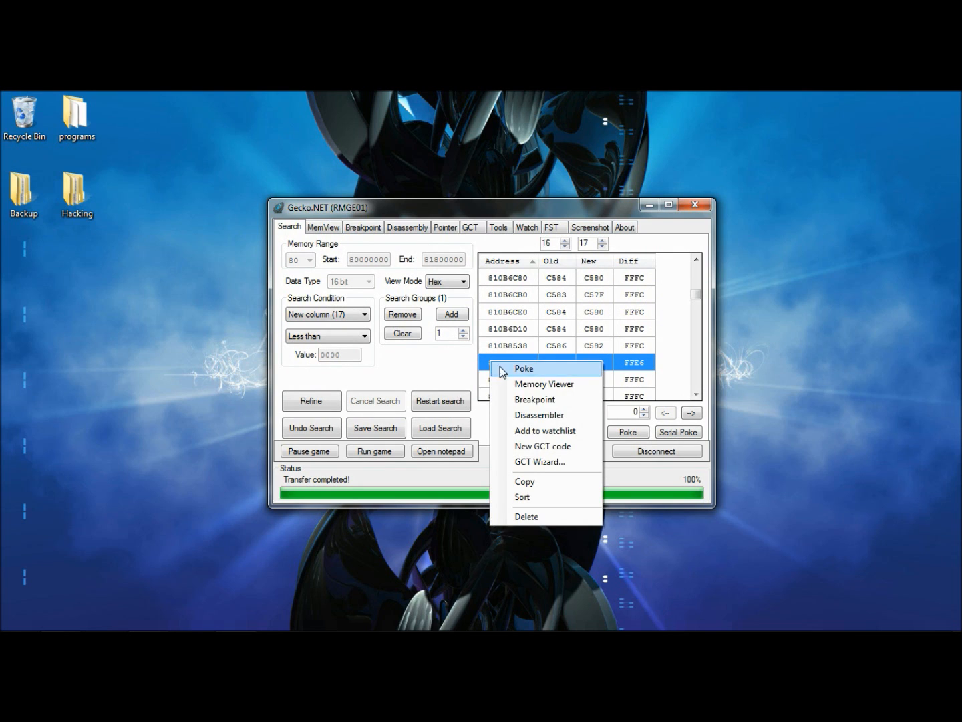
left_click(526, 444)
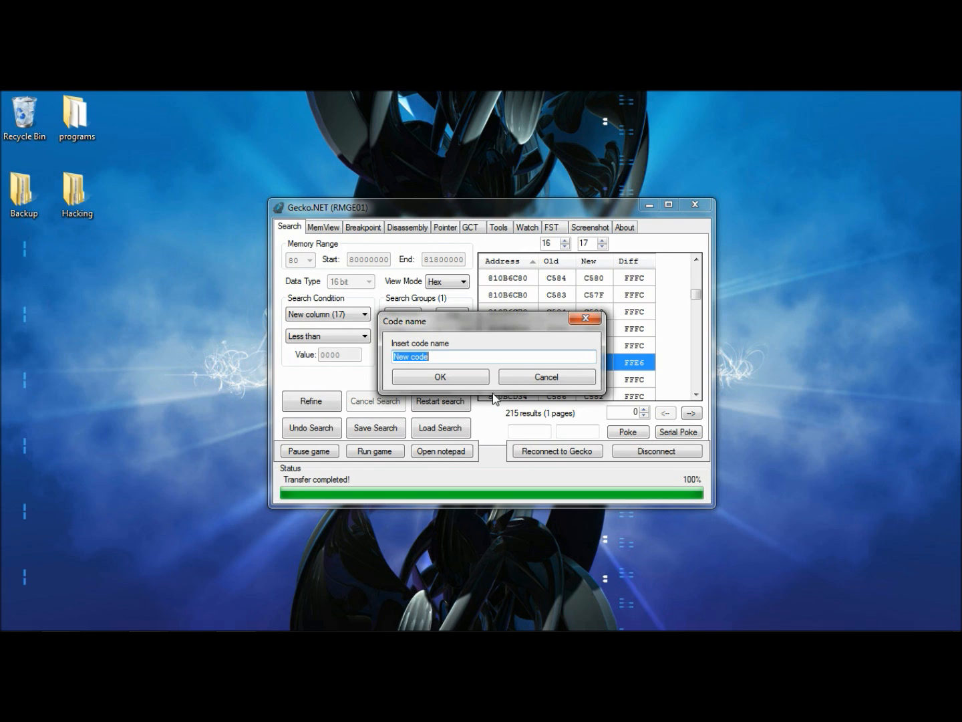
type("Tutorial")
left_click(440, 377)
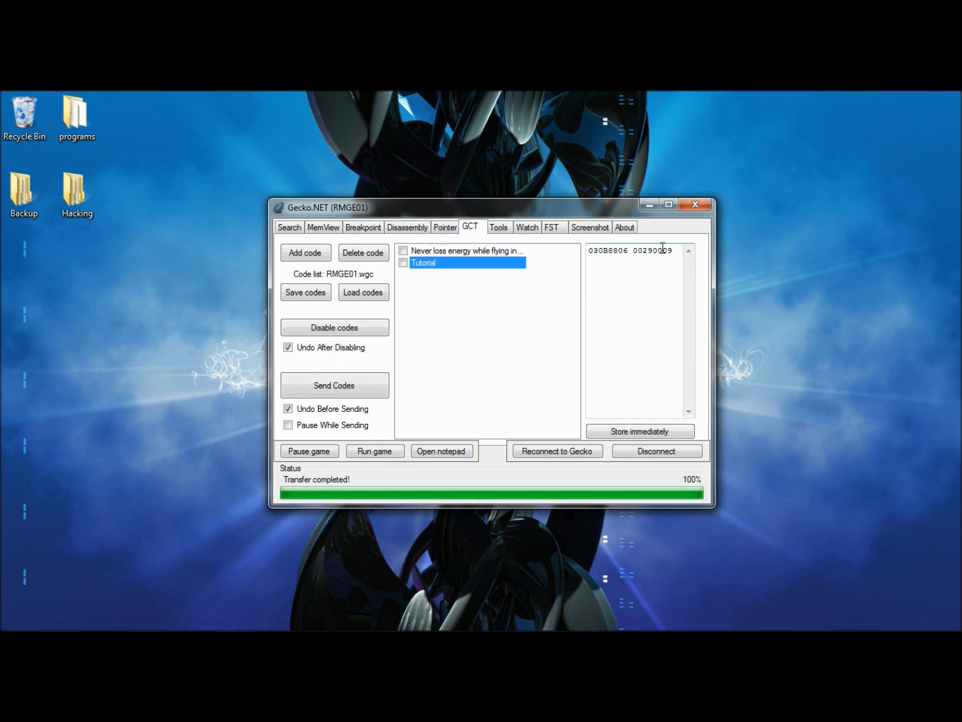
left_click_drag(671, 251, 632, 250)
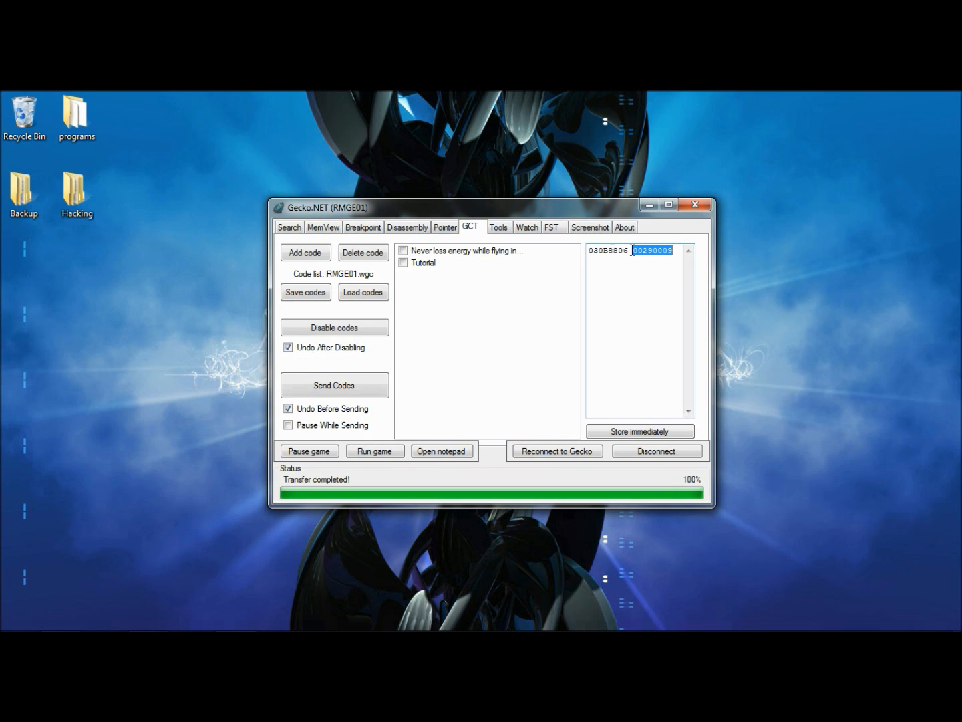
type("00000B4")
key("Left")
key("Left")
key("Left")
key("Left")
key("Left")
type("0")
key("Right")
key("Right")
key("Right")
key("Right")
key("Right")
key("Right")
key("Right")
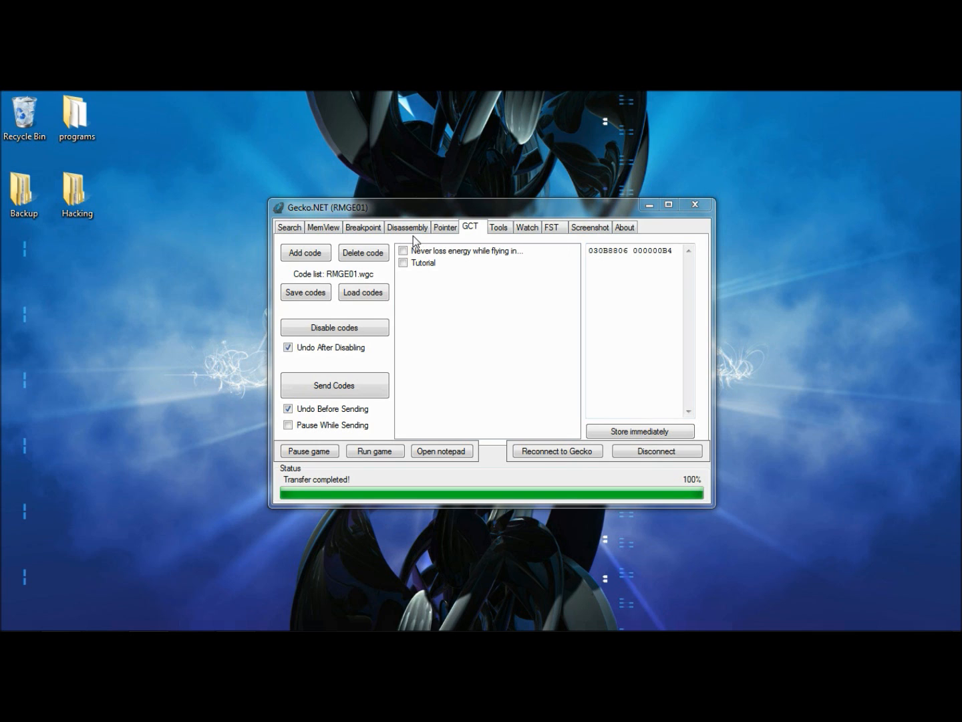
Enable the Tutorial code in the GCT list and send the codes to the game
left_click(291, 230)
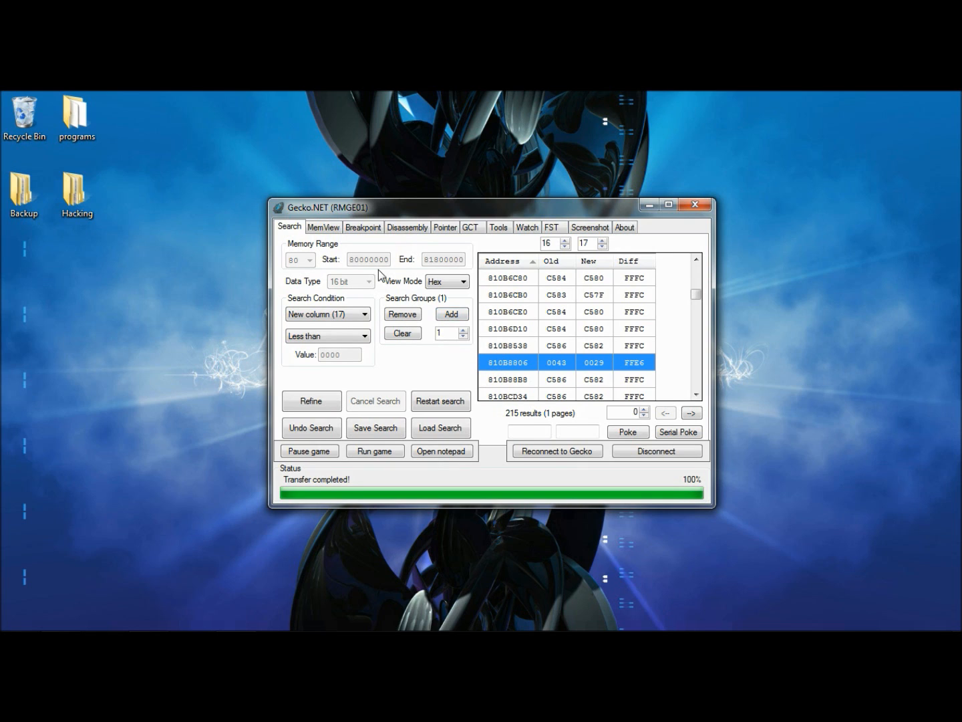
left_click(485, 230)
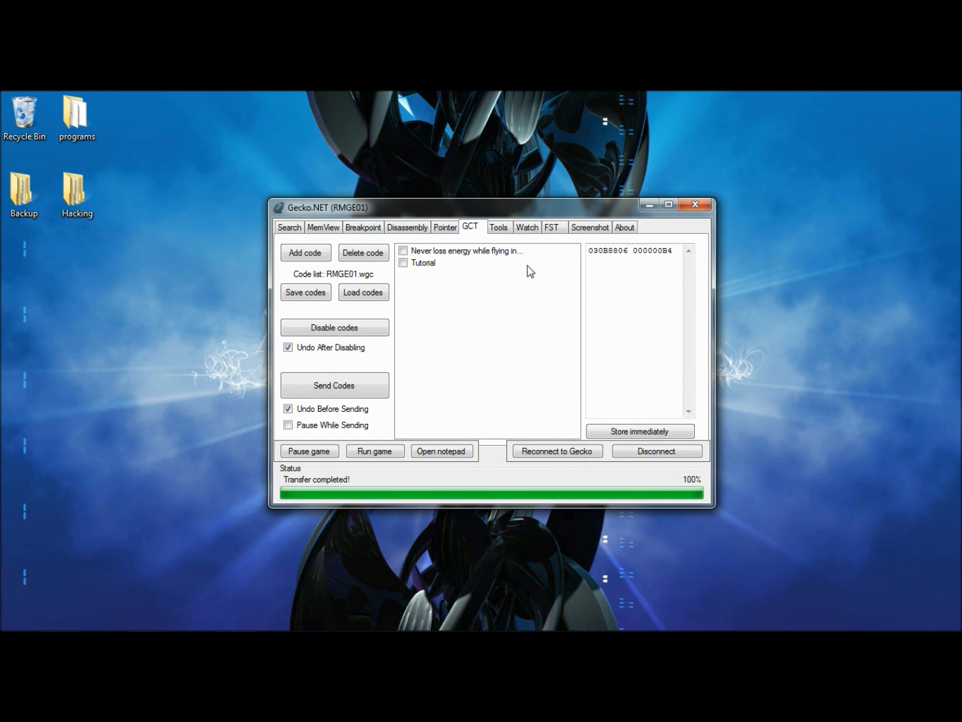
left_click(425, 267)
left_click(403, 262)
left_click(378, 382)
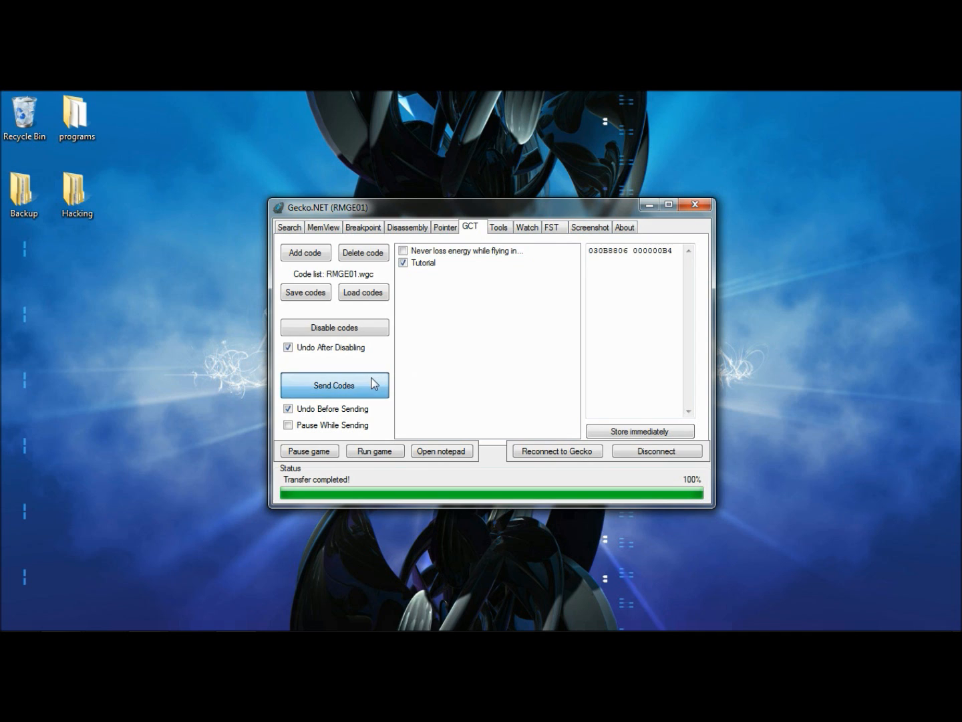
left_click(494, 411)
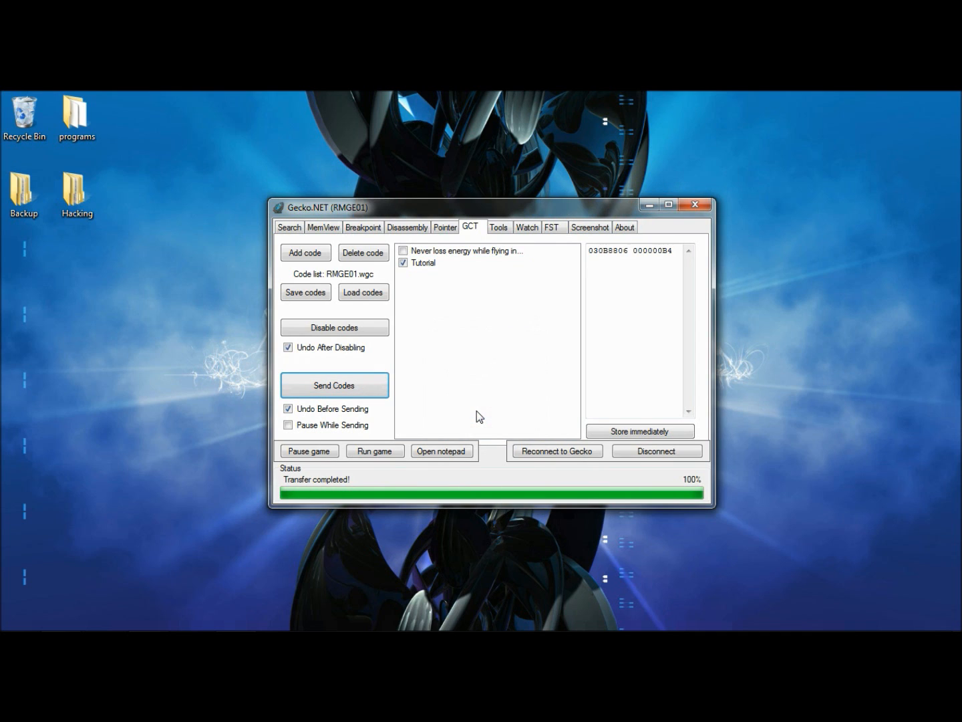